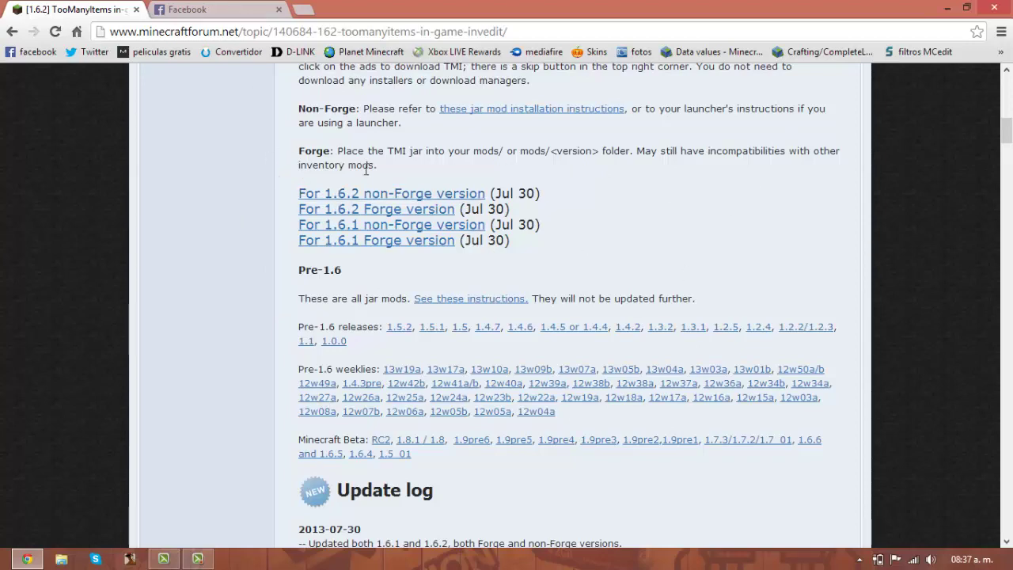
- Find the Downloads section of the TooManyItems page and open the 1.6.2 non-Forge version link
{"action": "scroll", "coordinate": [454, 210], "scroll_direction": "up", "scroll_amount": 12}
{"action": "scroll", "coordinate": [471, 319], "scroll_direction": "down", "scroll_amount": 3}
{"action": "scroll", "coordinate": [471, 318], "scroll_direction": "up", "scroll_amount": 3}
{"action": "scroll", "coordinate": [400, 300], "scroll_direction": "down", "scroll_amount": 7}
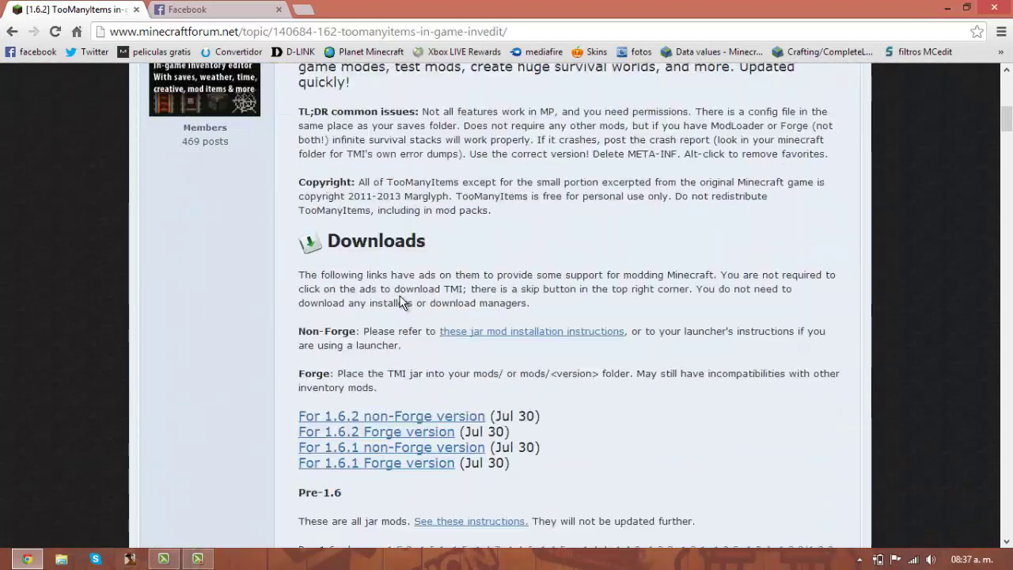
{"action": "scroll", "coordinate": [411, 300], "scroll_direction": "down", "scroll_amount": 2}
{"action": "scroll", "coordinate": [475, 195], "scroll_direction": "up", "scroll_amount": 1}
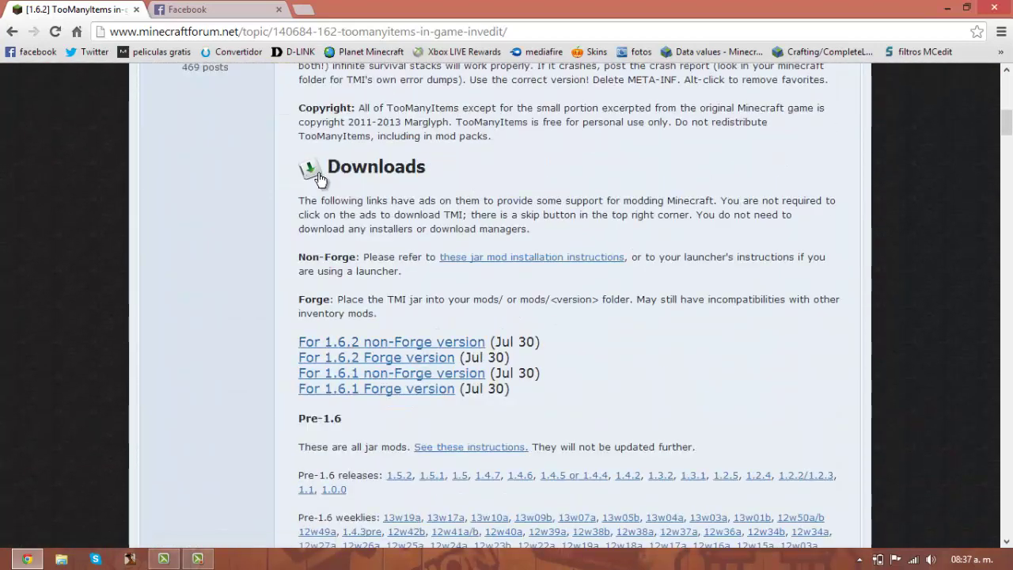
{"action": "left_click_drag", "start_coordinate": [319, 179], "coordinate": [452, 202]}
{"action": "left_click", "coordinate": [452, 202]}
{"action": "scroll", "coordinate": [332, 195], "scroll_direction": "down", "scroll_amount": 2}
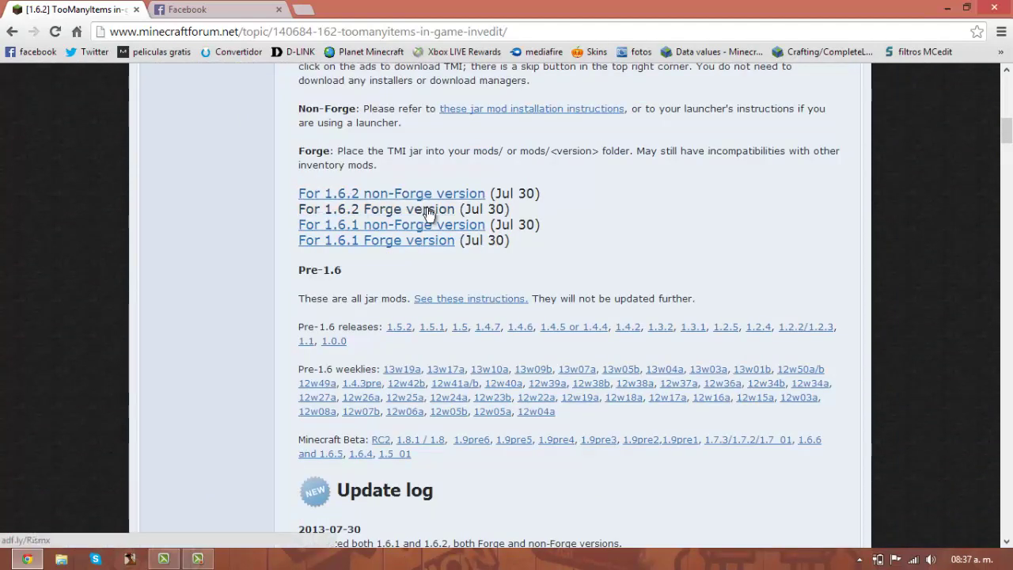
{"action": "left_click", "coordinate": [477, 195]}
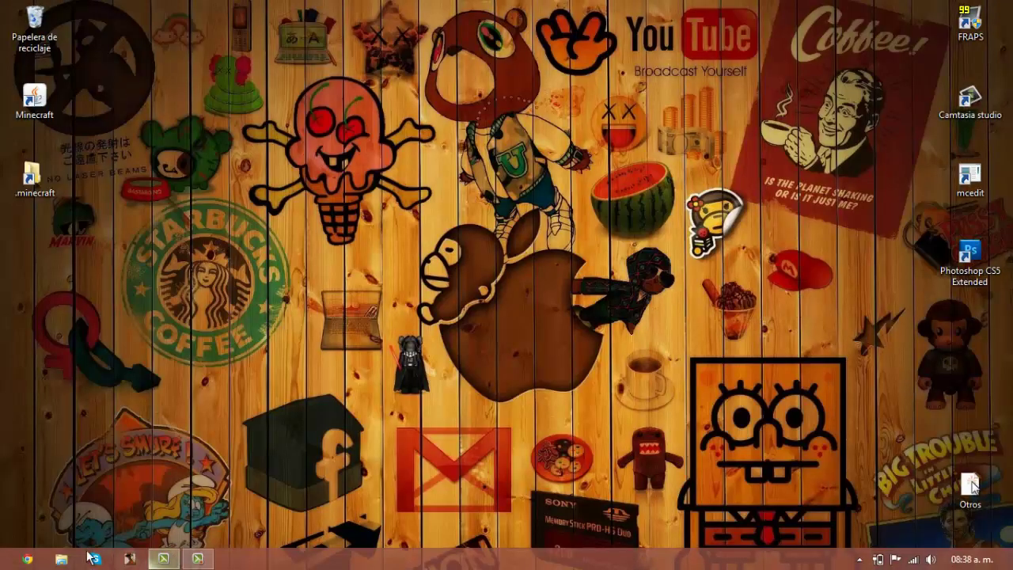
- Move the TooManyItems2013_07_30_1.6.2 archive from the Descargas folder onto an empty spot of the desktop
{"action": "left_click", "coordinate": [63, 560]}
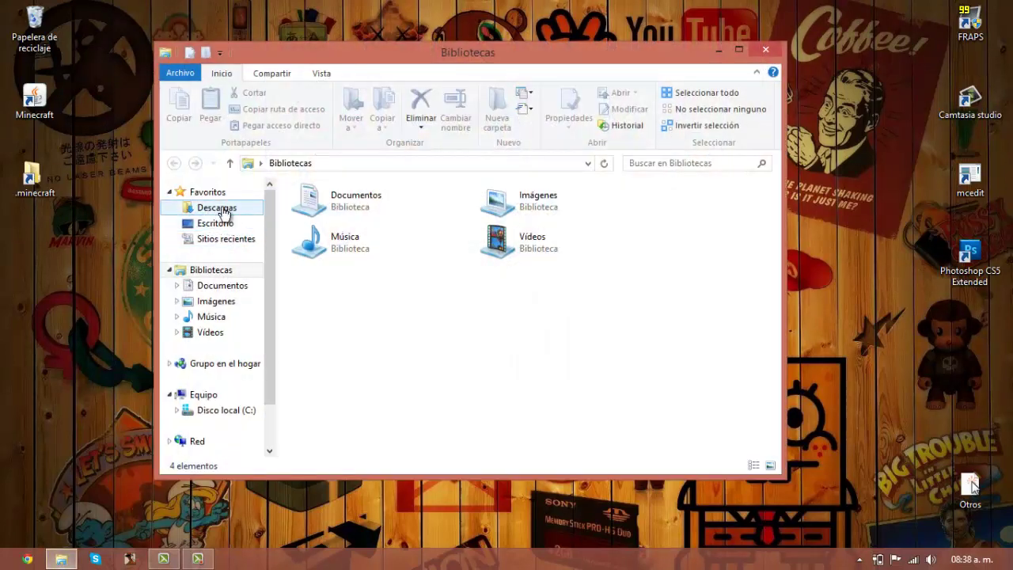
{"action": "left_click", "coordinate": [222, 210]}
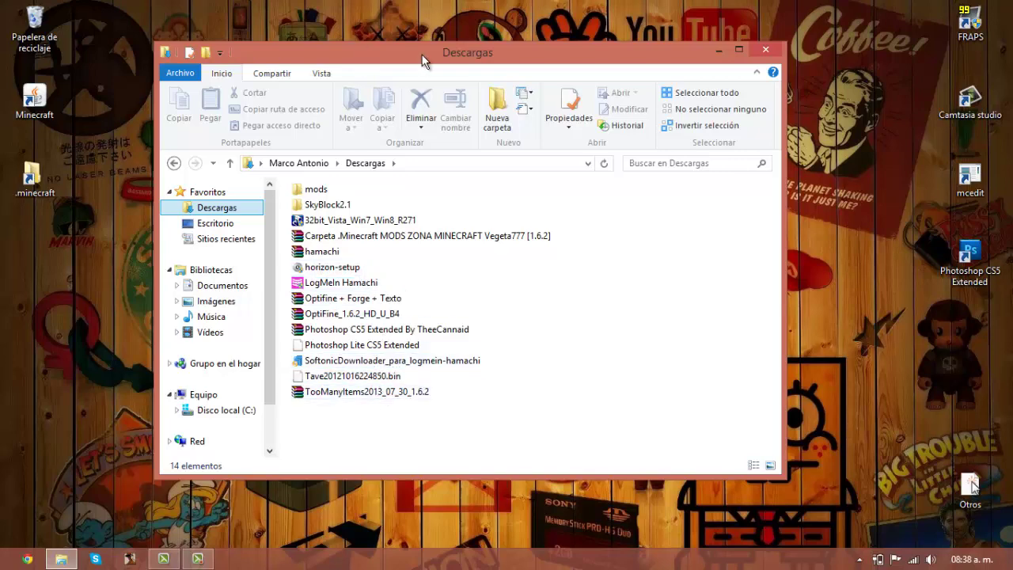
{"action": "left_click_drag", "start_coordinate": [363, 60], "coordinate": [1009, 24]}
{"action": "left_click", "coordinate": [718, 353]}
{"action": "left_click_drag", "start_coordinate": [657, 364], "coordinate": [748, 129]}
{"action": "left_click", "coordinate": [991, 9]}
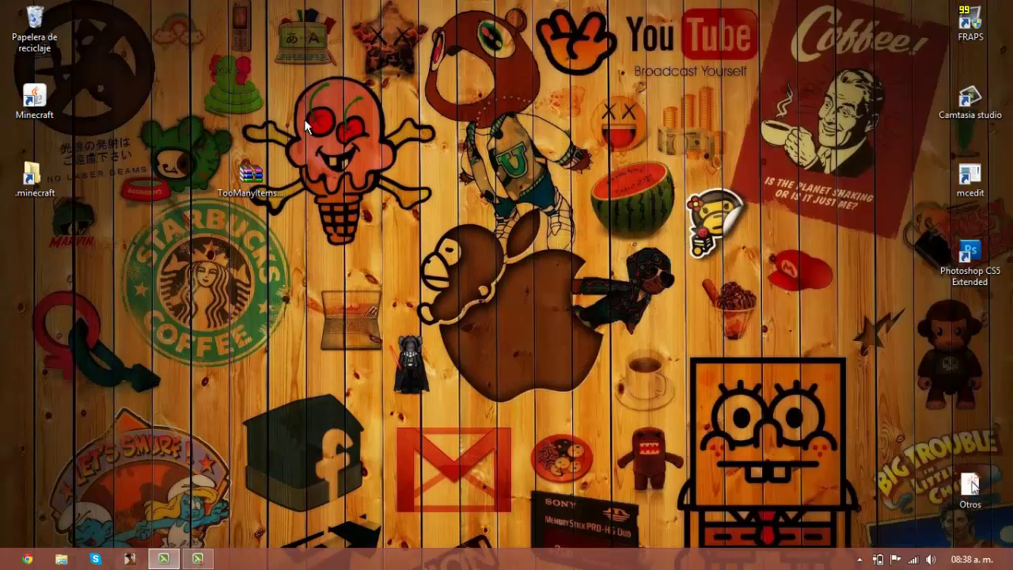
{"action": "left_click_drag", "start_coordinate": [253, 196], "coordinate": [397, 200]}
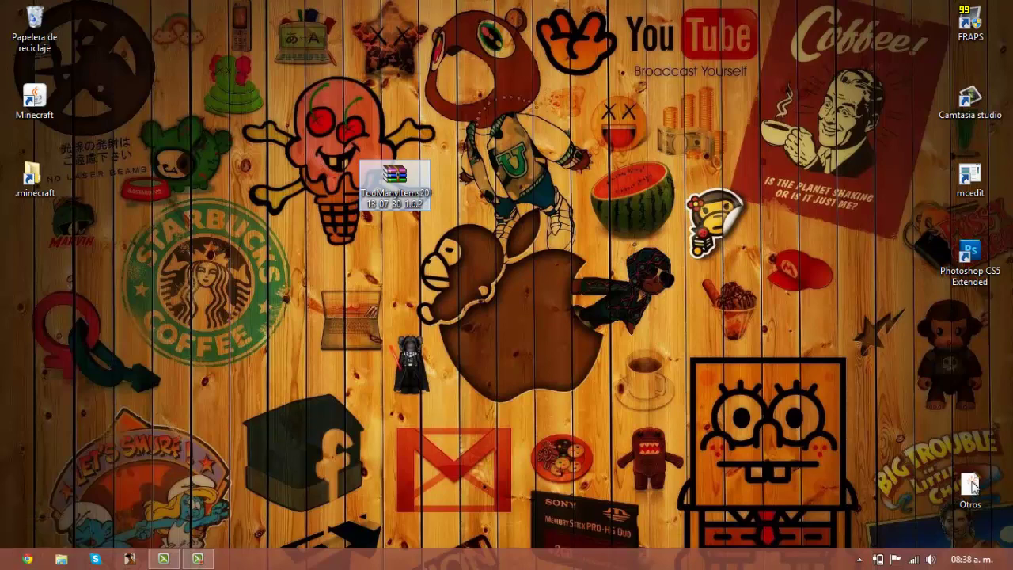
- Open the Windows application search
{"action": "left_click", "coordinate": [971, 135]}
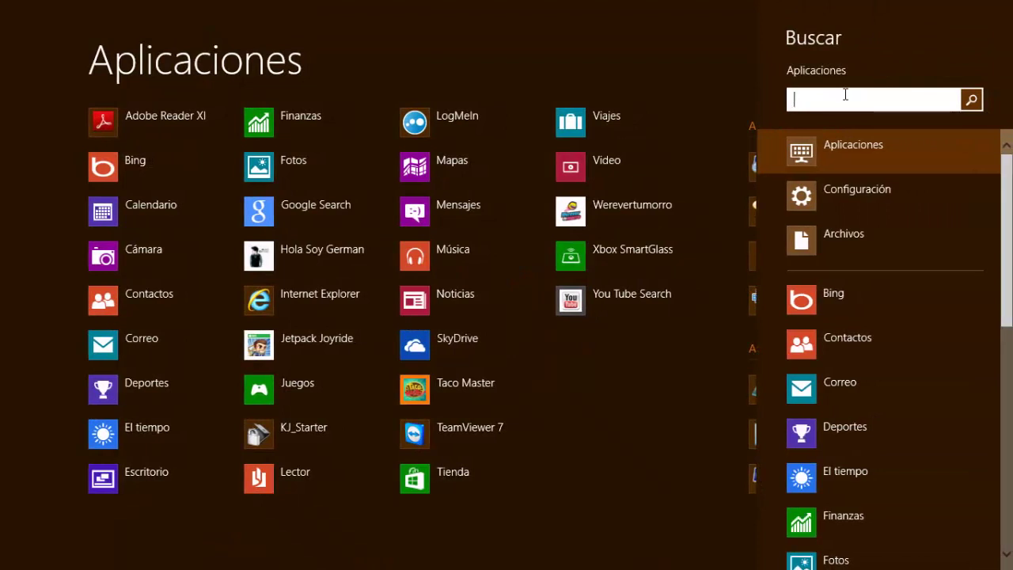
{"action": "type", "text": "aje"}
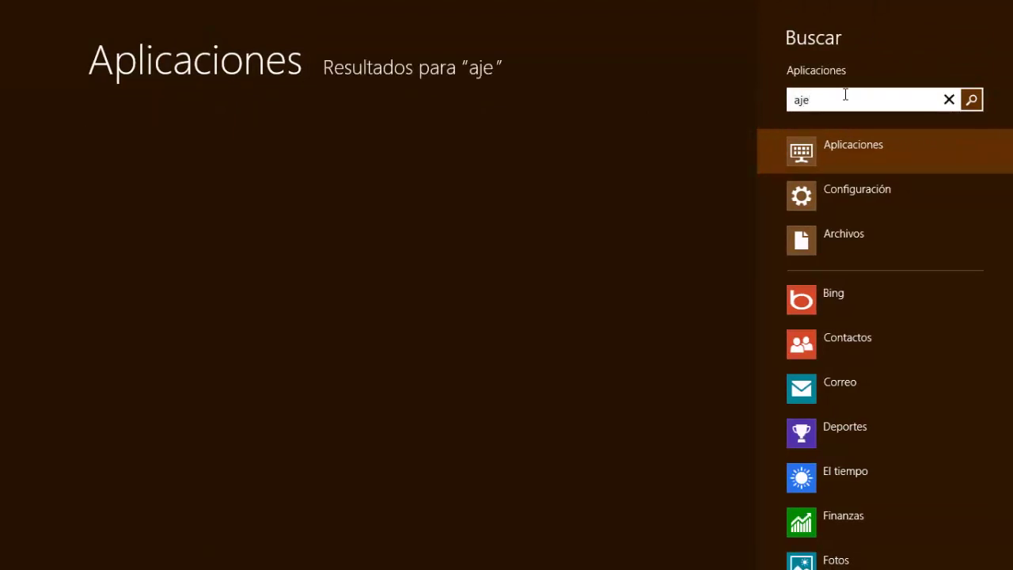
{"action": "key", "text": "BackSpace"}
{"action": "key", "text": "BackSpace"}
{"action": "key", "text": "BackSpace"}
{"action": "type", "text": "ejec"}
{"action": "key", "text": "BackSpace"}
{"action": "key", "text": "BackSpace"}
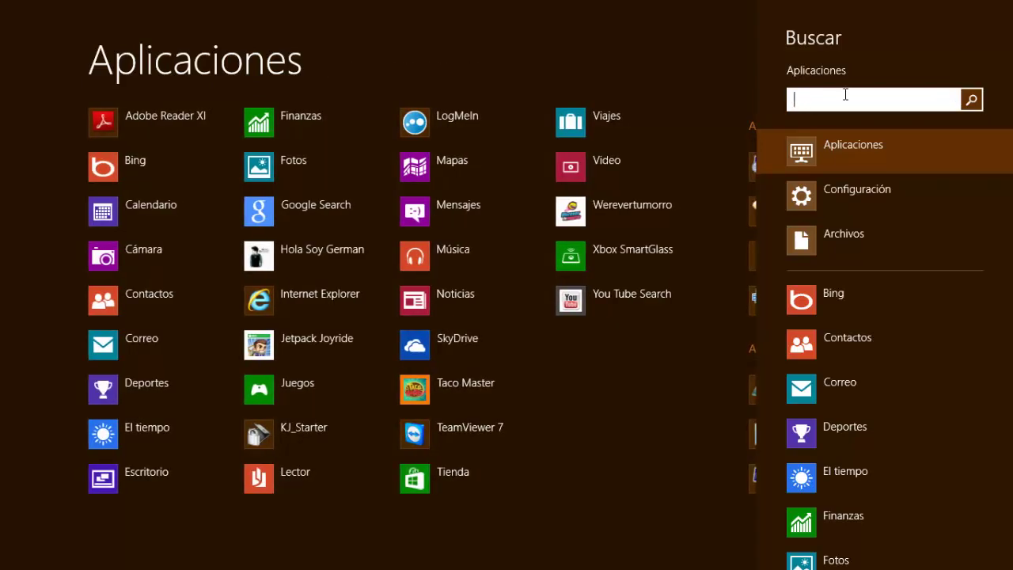
- Search for %appdata%, open the Roaming folder, and go to the versions folder inside .minecraft
{"action": "type", "text": "%appdata%"}
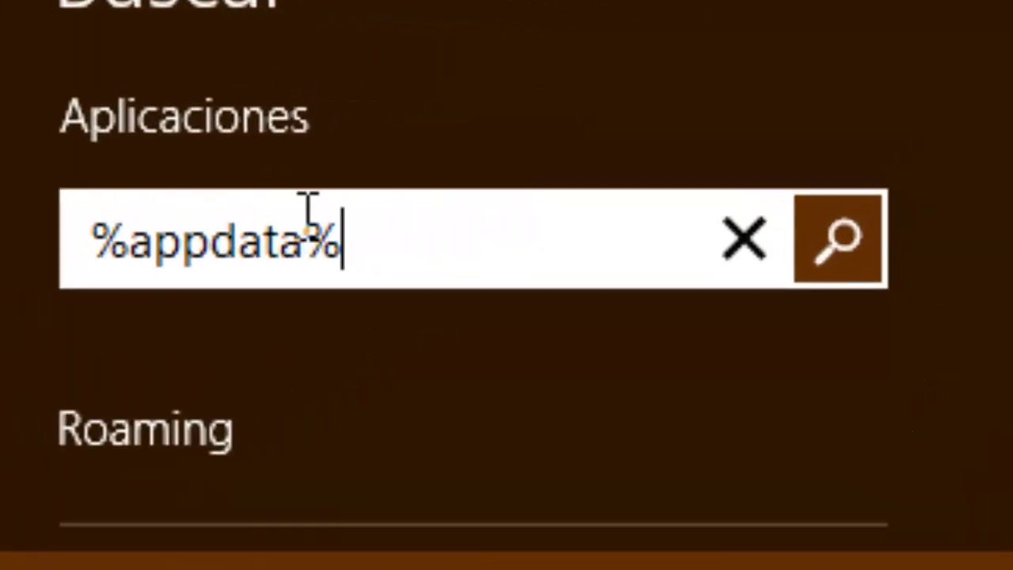
{"action": "left_click", "coordinate": [177, 470]}
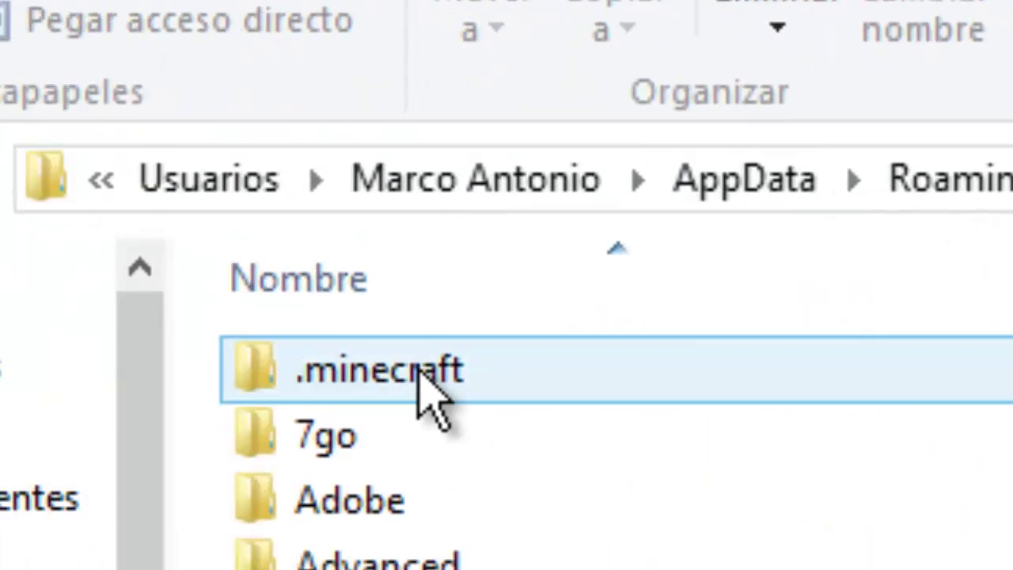
{"action": "double_click", "coordinate": [427, 375]}
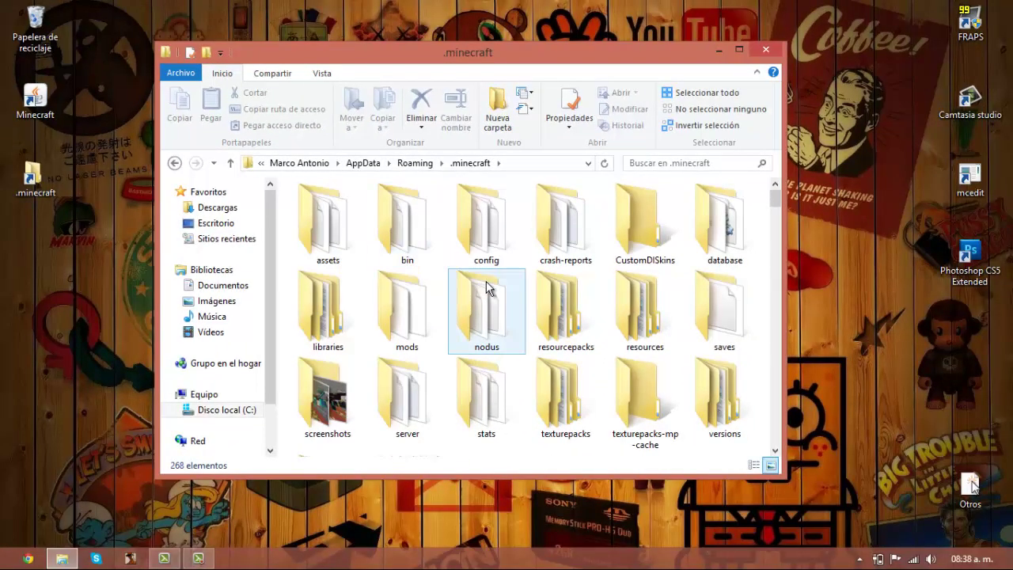
{"action": "scroll", "coordinate": [527, 306], "scroll_direction": "down", "scroll_amount": 3}
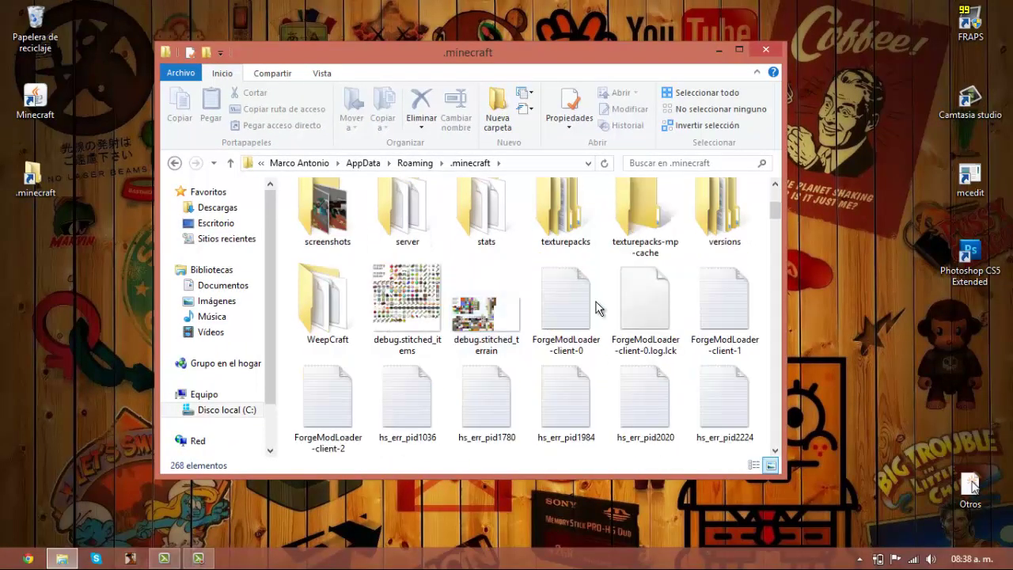
{"action": "scroll", "coordinate": [610, 312], "scroll_direction": "up", "scroll_amount": 1}
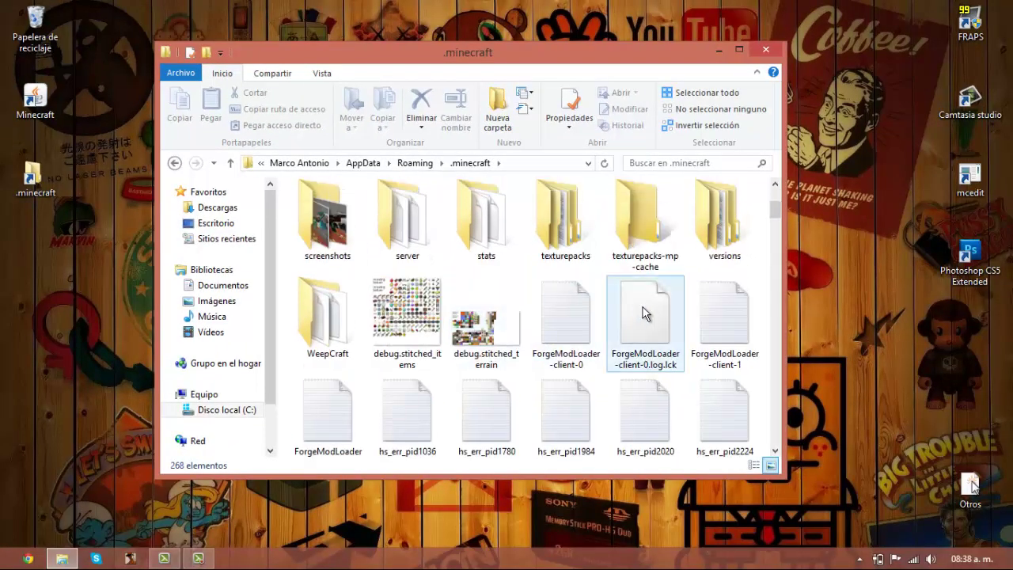
{"action": "double_click", "coordinate": [729, 238]}
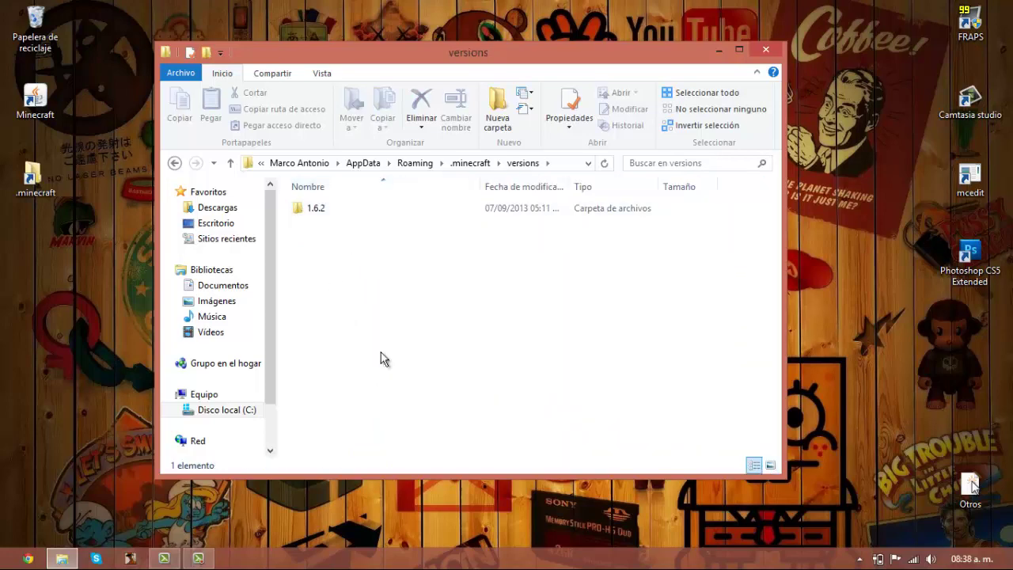
- Duplicate the 1.6.2 folder inside the versions folder
{"action": "right_click", "coordinate": [336, 214]}
{"action": "left_click", "coordinate": [319, 214]}
{"action": "right_click", "coordinate": [319, 214]}
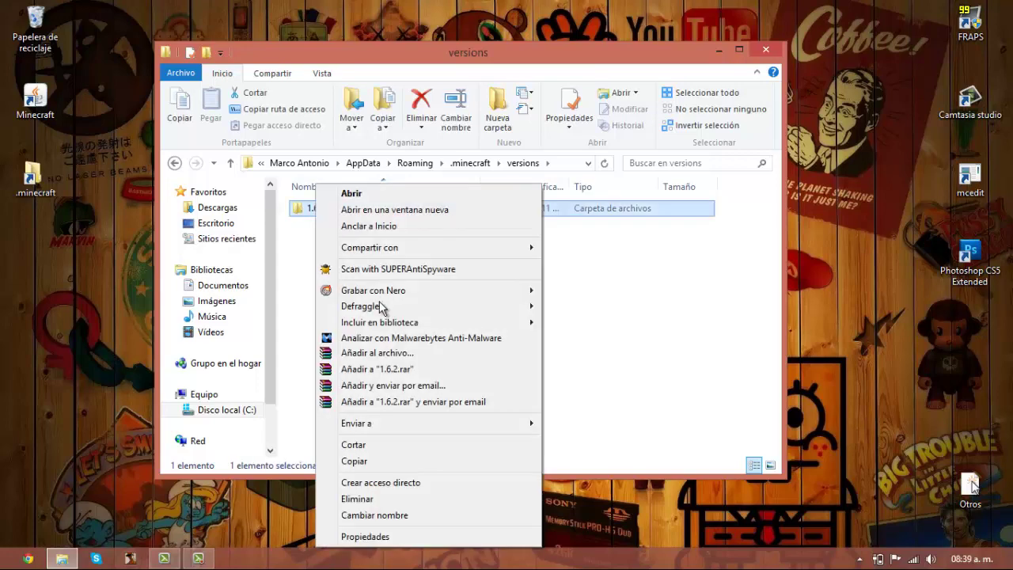
{"action": "left_click", "coordinate": [366, 462]}
{"action": "left_click", "coordinate": [438, 336]}
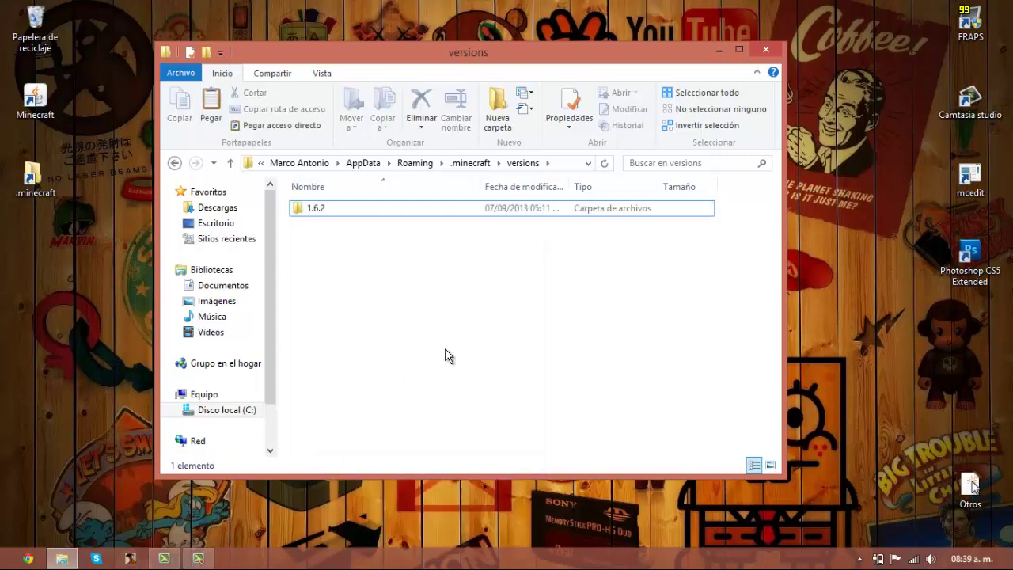
{"action": "key", "text": "ctrl+v"}
- Rename the duplicated 1.6.2 folder to 1.6.2TMY
{"action": "right_click", "coordinate": [344, 224]}
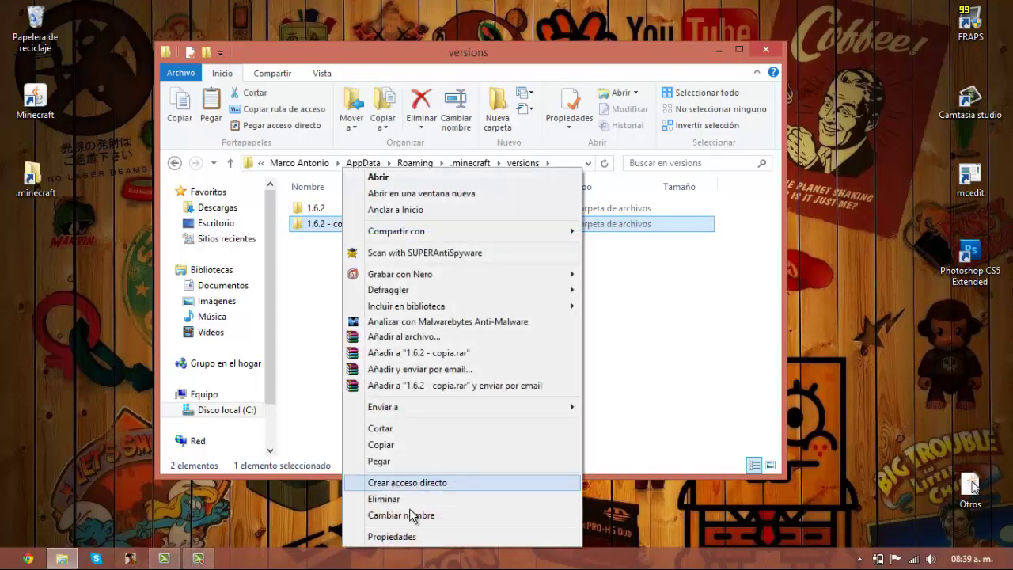
{"action": "left_click", "coordinate": [380, 515]}
{"action": "left_click", "coordinate": [357, 225]}
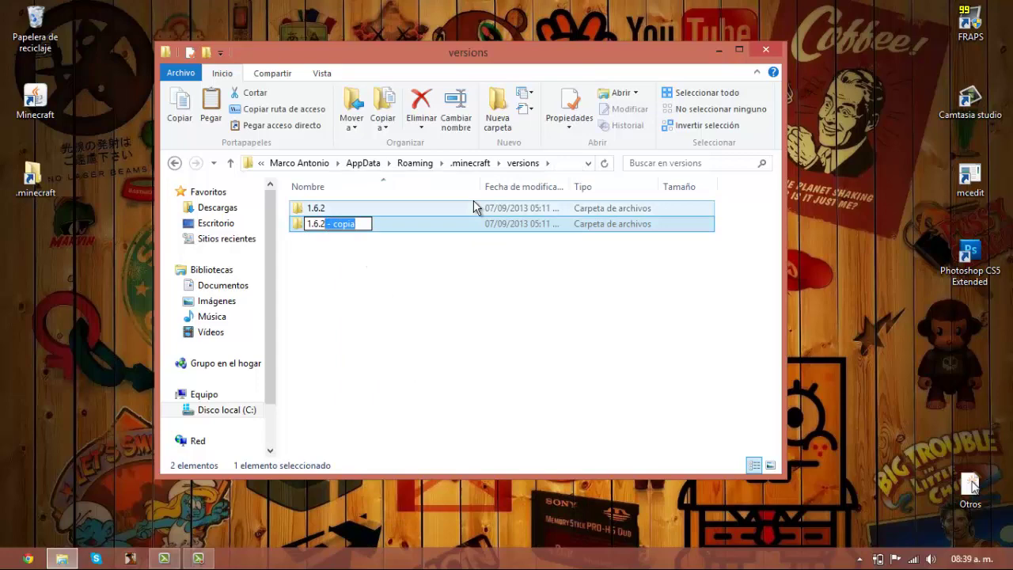
{"action": "type", "text": "T"}
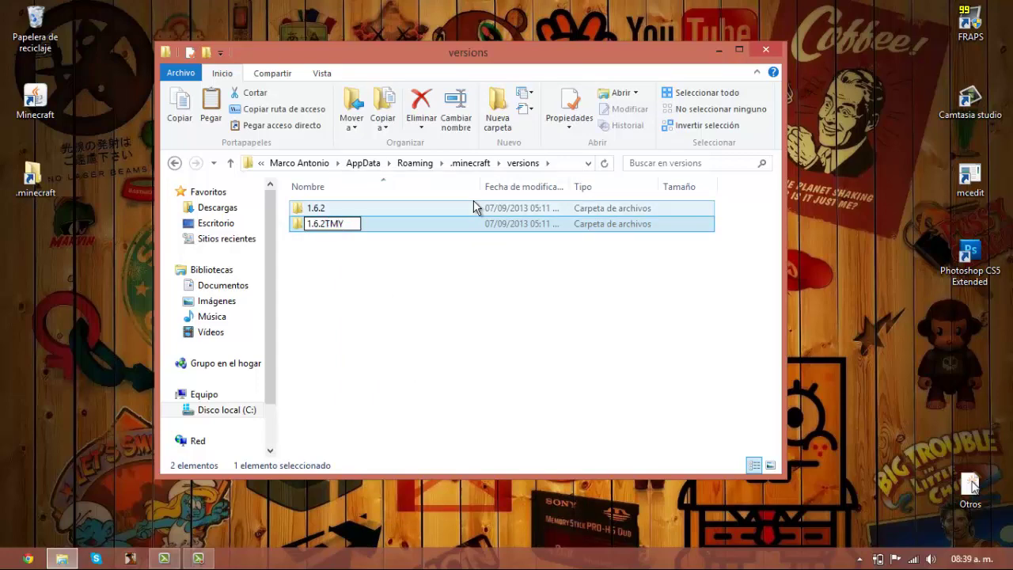
{"action": "type", "text": "MY"}
{"action": "key", "text": "Return"}
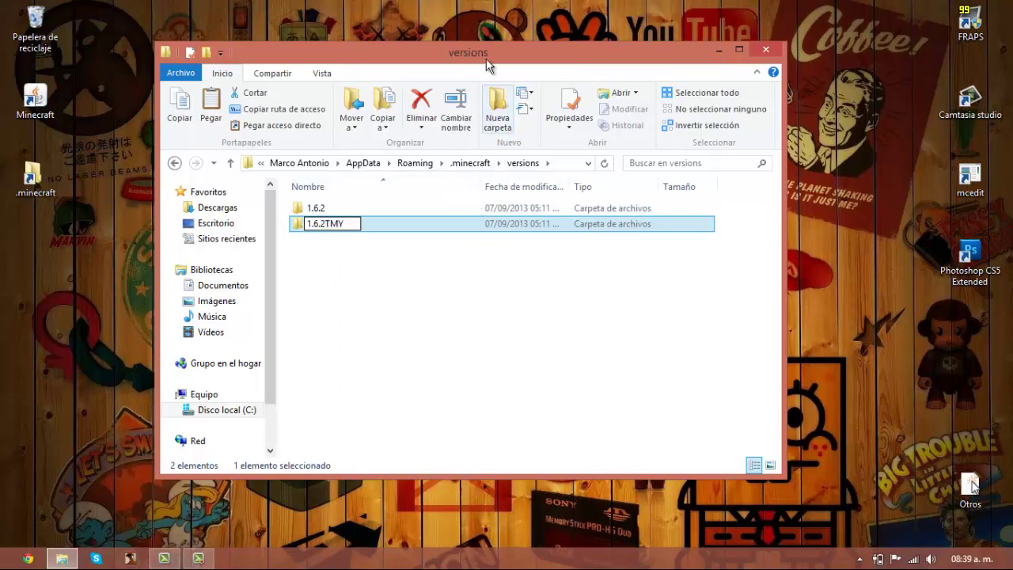
- Move the versions window aside to uncover the desktop archive and copy the name of the 1.6.2TMY folder
{"action": "left_click_drag", "start_coordinate": [481, 51], "coordinate": [706, 53]}
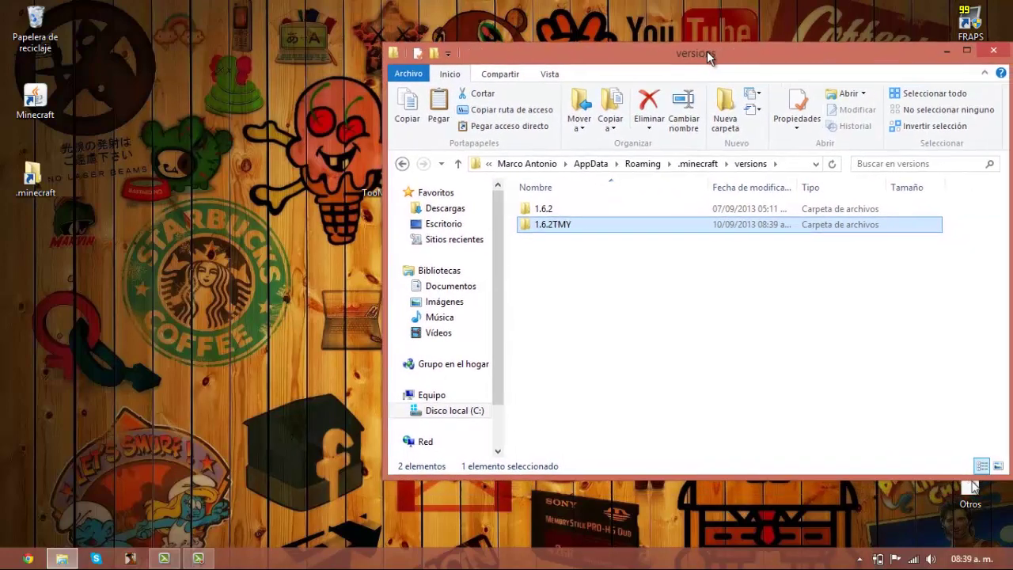
{"action": "left_click", "coordinate": [574, 308]}
{"action": "right_click", "coordinate": [566, 227]}
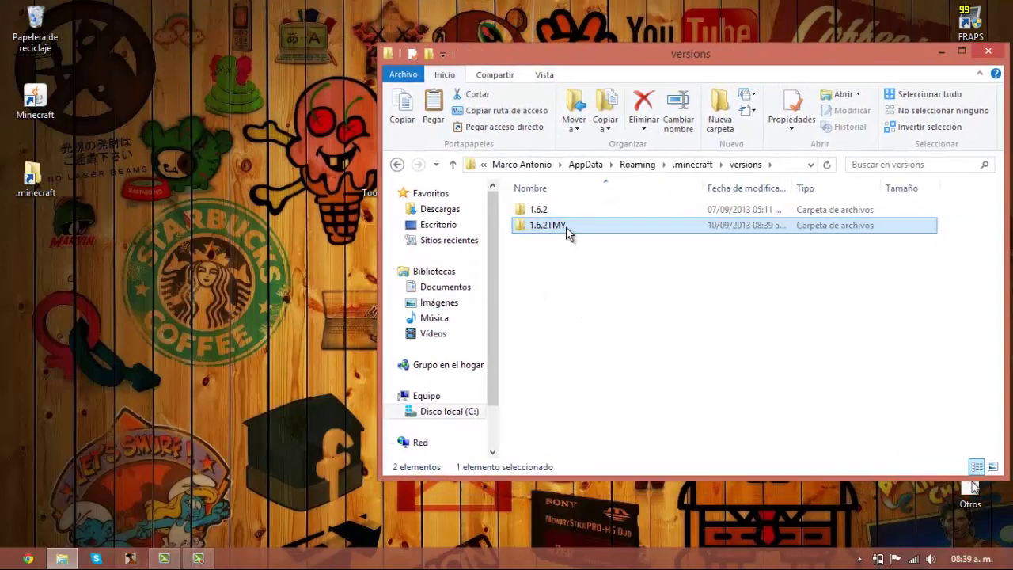
{"action": "left_click", "coordinate": [646, 515]}
{"action": "key", "text": "ctrl+c"}
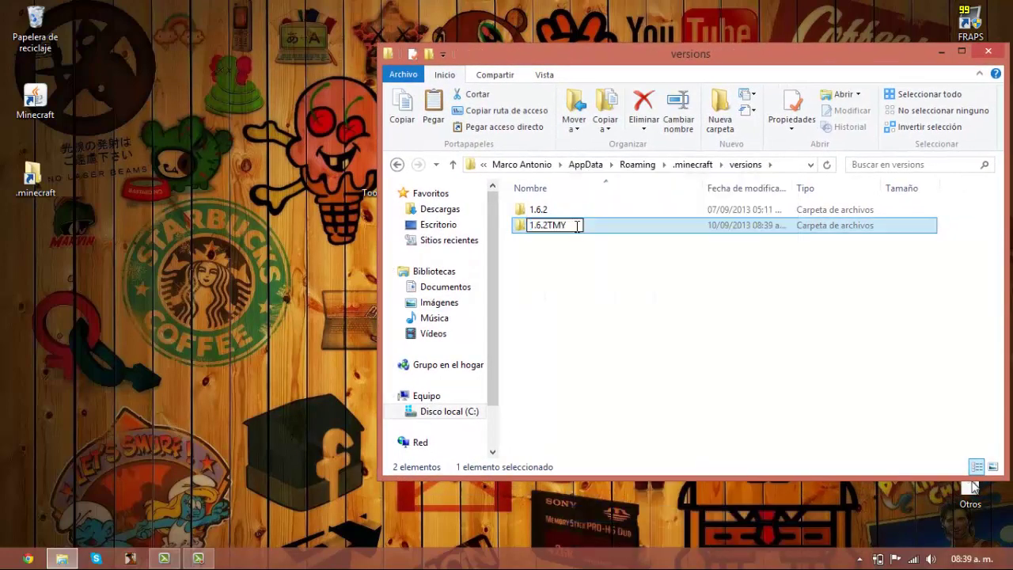
{"action": "left_click", "coordinate": [601, 309]}
- Open the 1.6.2 JSON file from the 1.6.2TMY folder in Notepad and look through its text
{"action": "left_click", "coordinate": [590, 227]}
{"action": "double_click", "coordinate": [583, 227]}
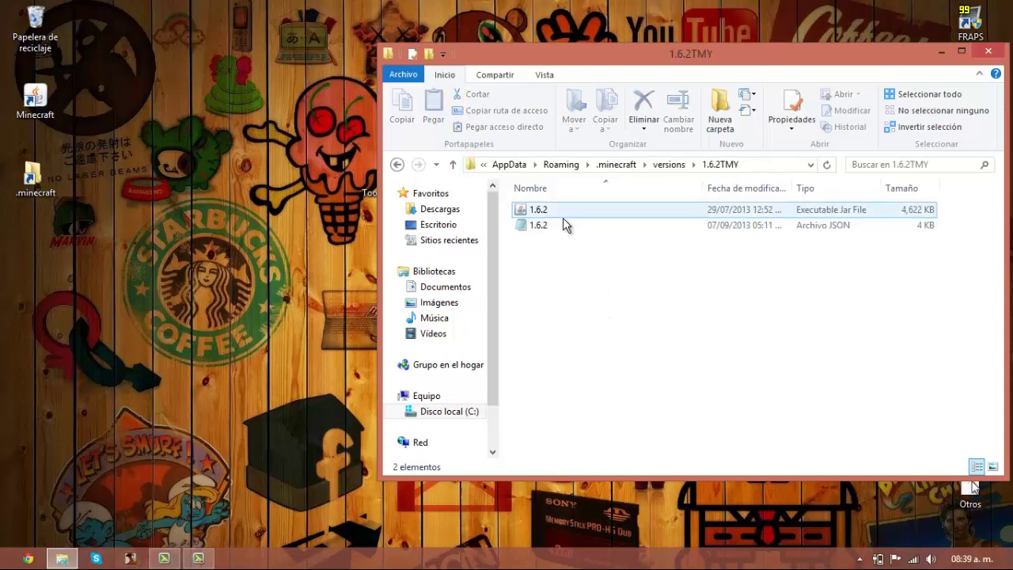
{"action": "double_click", "coordinate": [554, 227]}
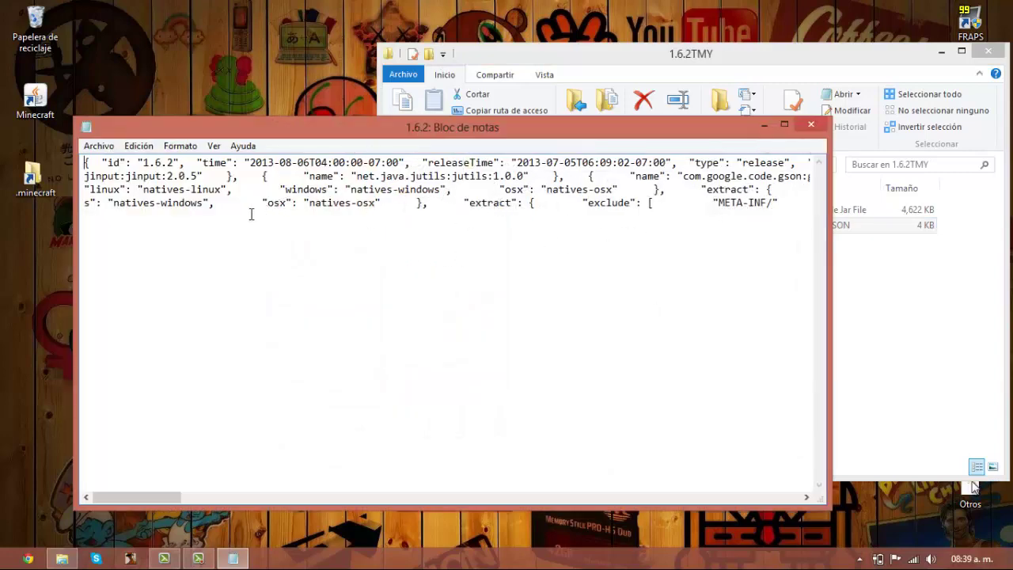
{"action": "scroll", "coordinate": [420, 226], "scroll_direction": "right", "scroll_amount": 5}
{"action": "scroll", "coordinate": [614, 228], "scroll_direction": "right", "scroll_amount": 3}
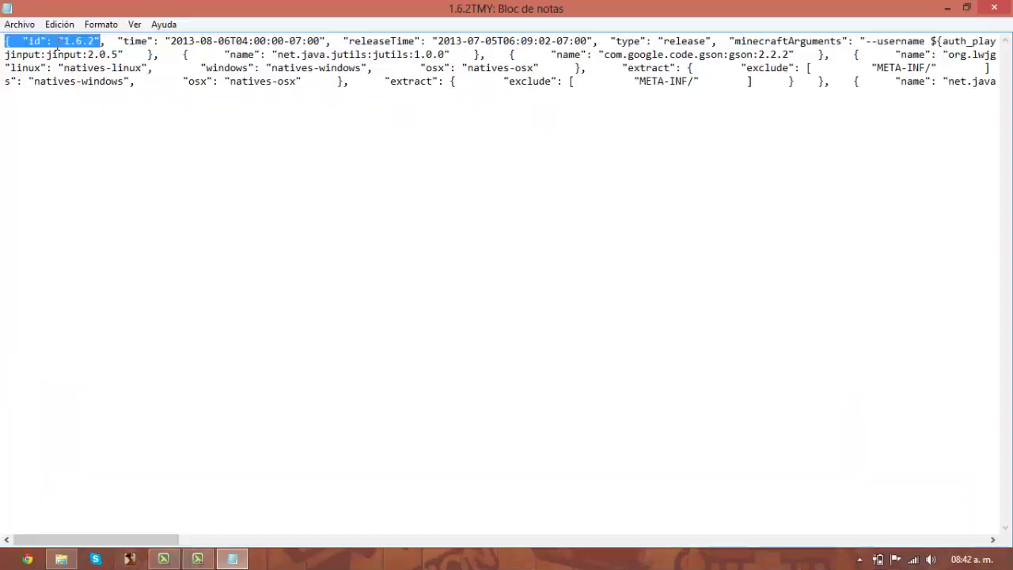
- Replace the "id" value at the start of the JSON file with the copied name 1.6.2TMY
{"action": "left_click_drag", "start_coordinate": [59, 41], "coordinate": [231, 118]}
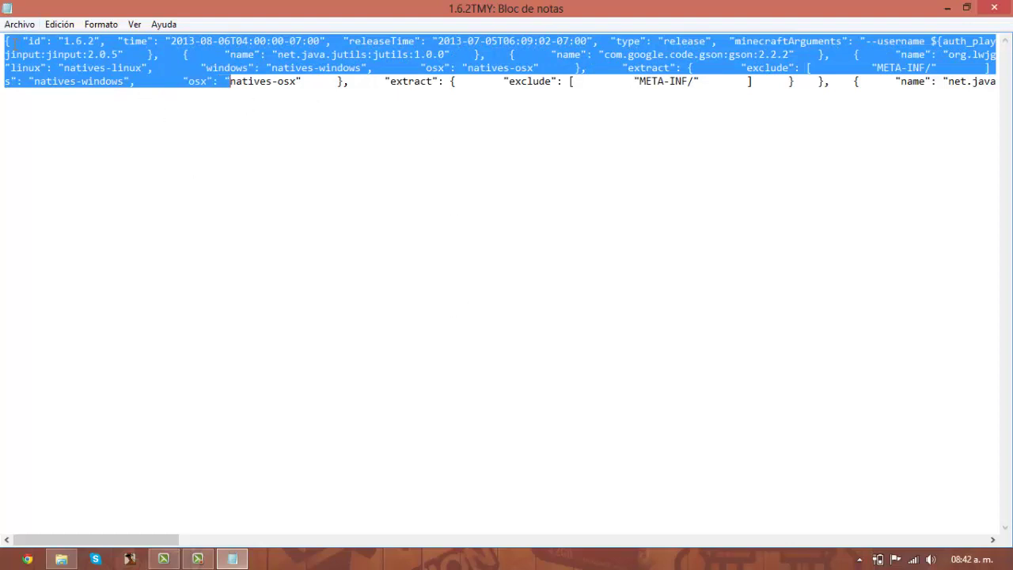
{"action": "left_click", "coordinate": [4, 45]}
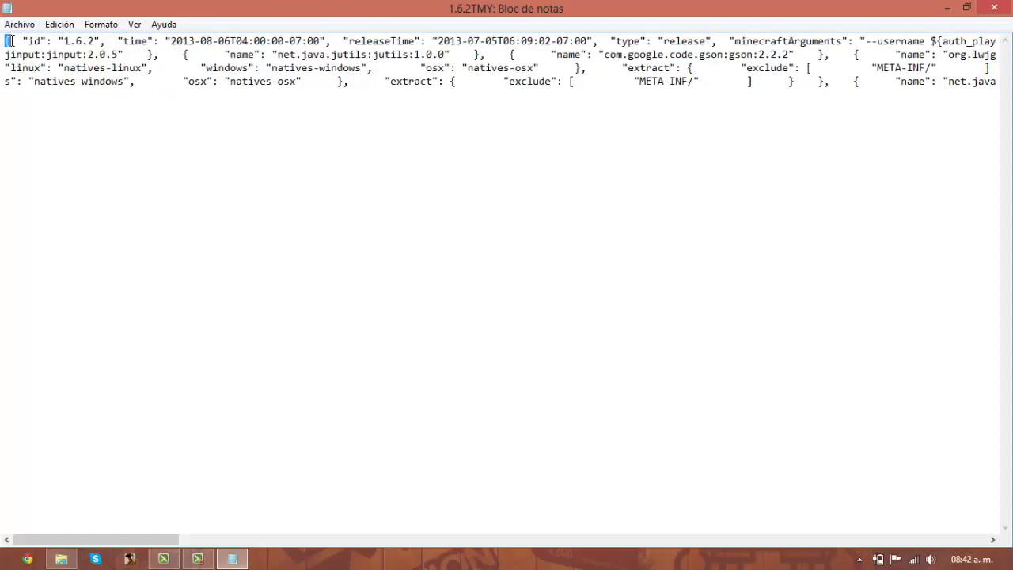
{"action": "left_click_drag", "start_coordinate": [6, 42], "coordinate": [70, 43]}
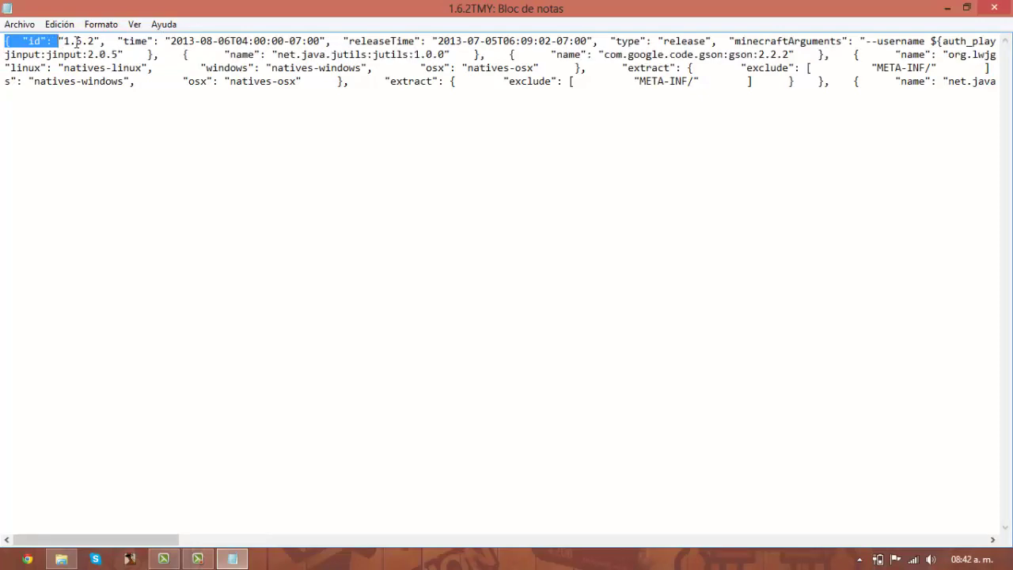
{"action": "left_click", "coordinate": [67, 41]}
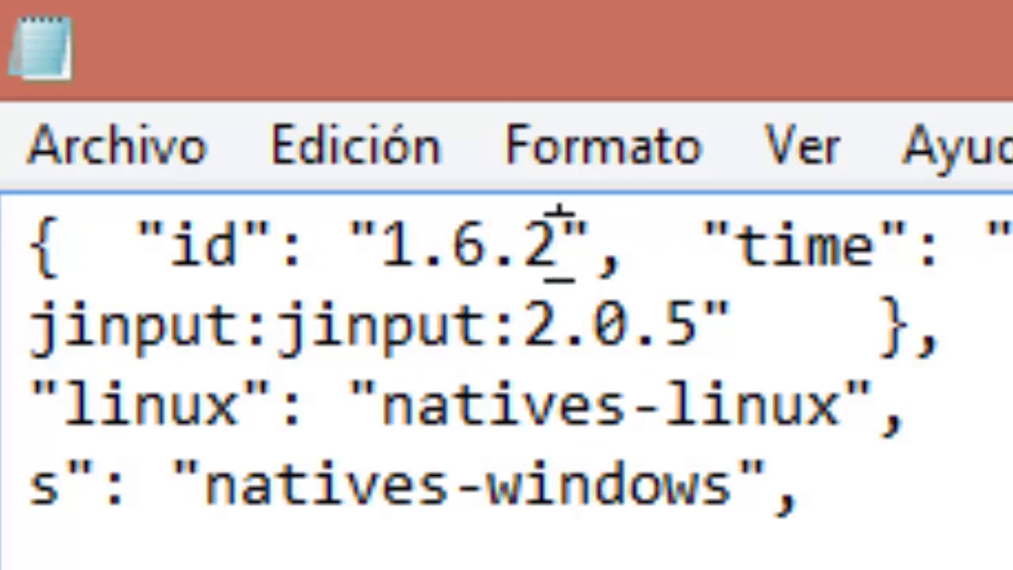
{"action": "left_click_drag", "start_coordinate": [560, 244], "coordinate": [362, 237]}
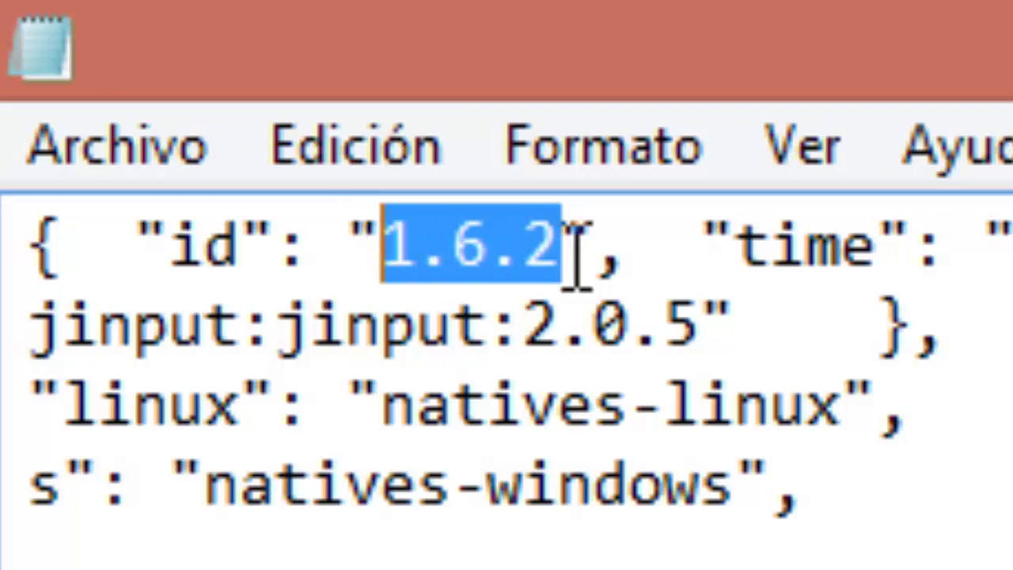
{"action": "key", "text": "ctrl+v"}
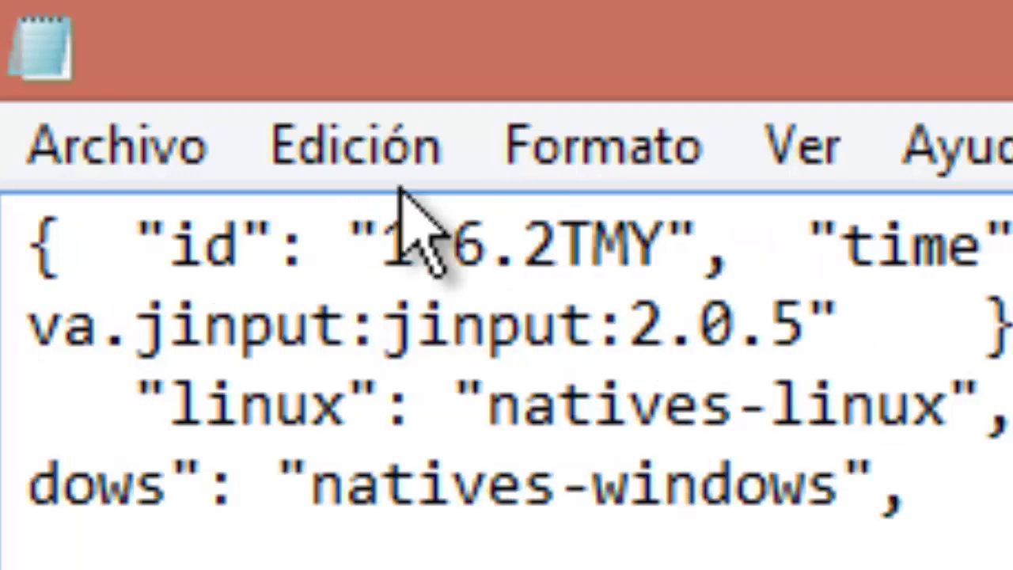
- Save the edited 1.6.2TMY JSON file and close the text editor
{"action": "left_click", "coordinate": [131, 154]}
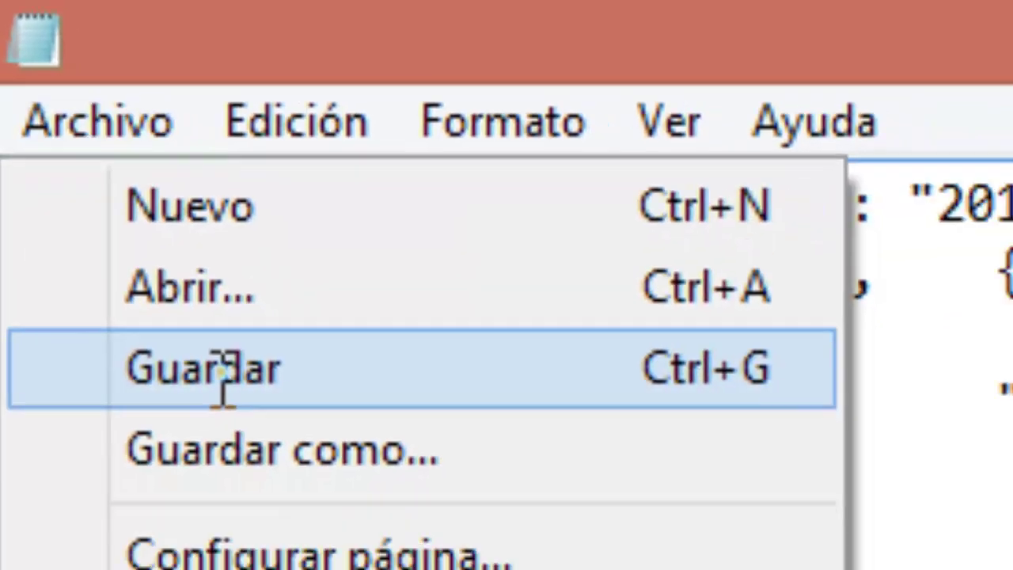
{"action": "left_click", "coordinate": [224, 372]}
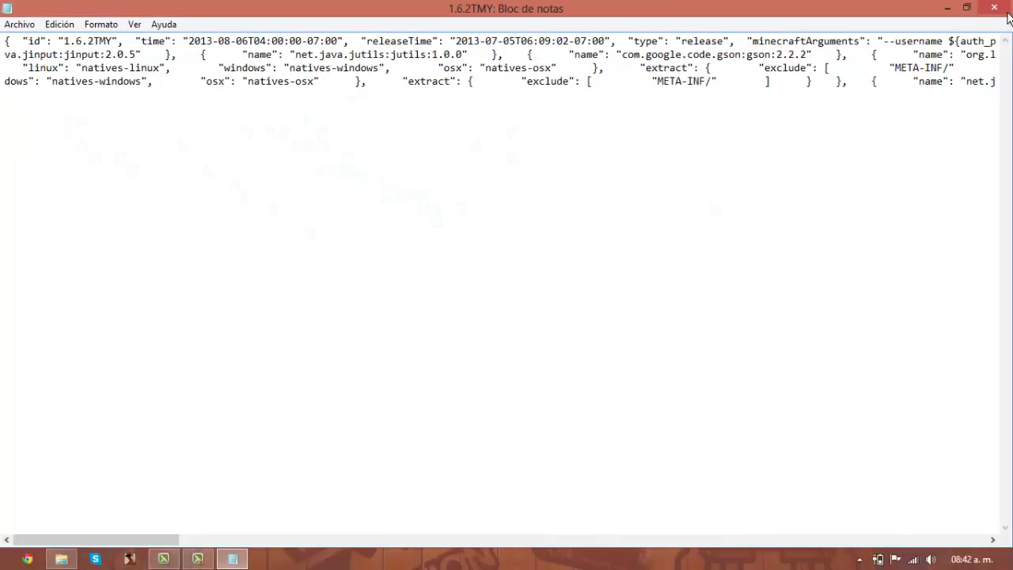
{"action": "left_click", "coordinate": [997, 8]}
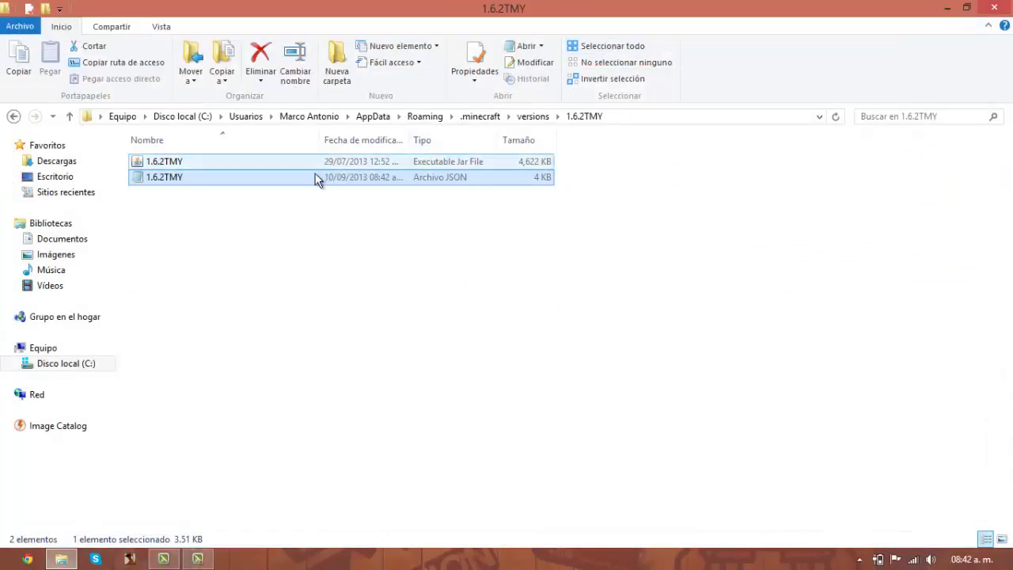
- Open the 1.6.2TMY executable jar file as an archive in WinRAR
{"action": "left_click", "coordinate": [205, 163]}
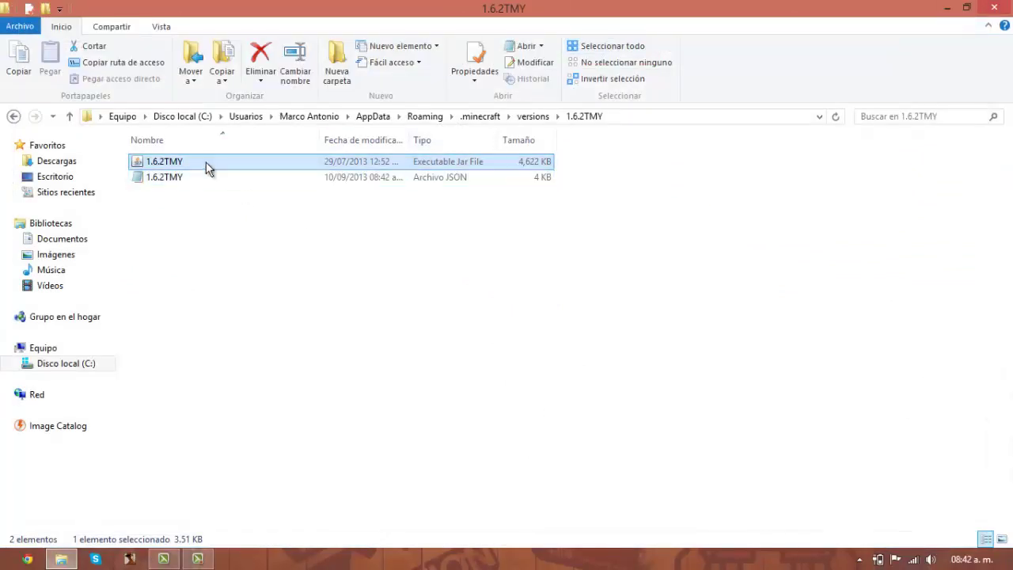
{"action": "right_click", "coordinate": [157, 164]}
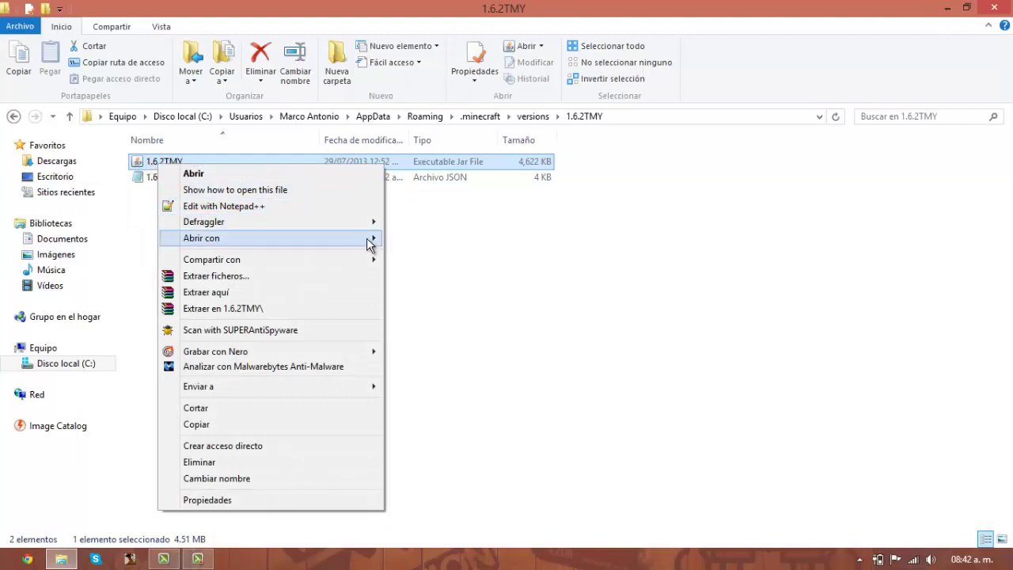
{"action": "mouse_move", "coordinate": [368, 241]}
{"action": "left_click", "coordinate": [421, 254]}
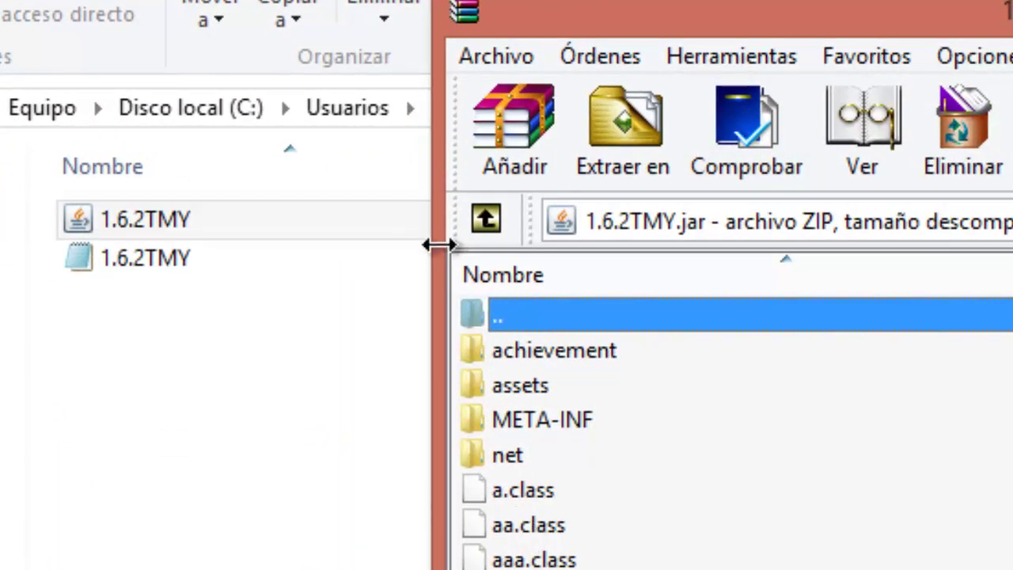
- Delete the META-INF folder from the 1.6.2TMY.jar archive and confirm the deletion
{"action": "left_click", "coordinate": [529, 422]}
{"action": "key", "text": "Delete"}
{"action": "left_click", "coordinate": [689, 434]}
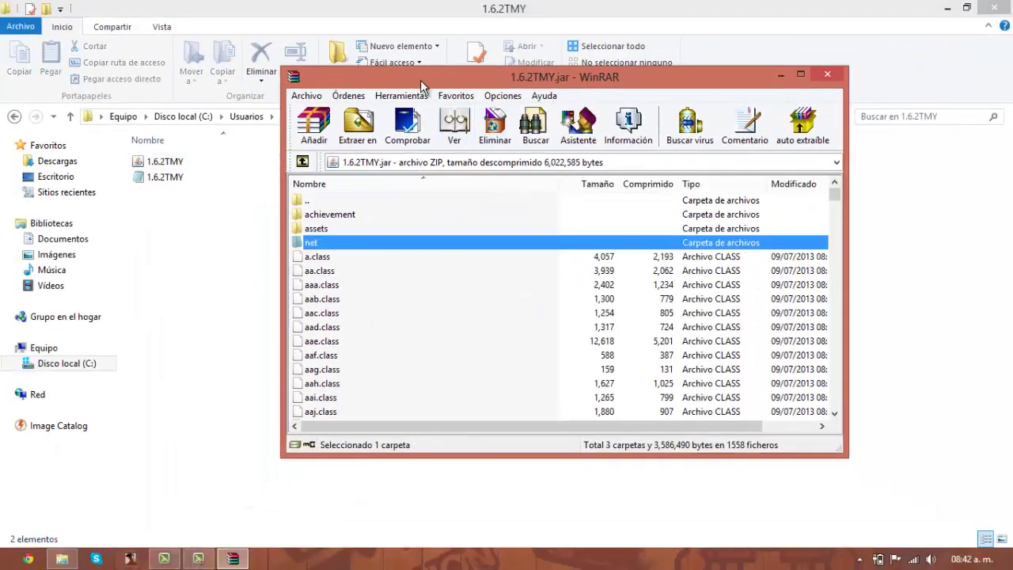
- Snap the 1.6.2TMY.jar archive window to the right half and move the folder window down to uncover the TooManyItems archive on the desktop
{"action": "left_click_drag", "start_coordinate": [420, 80], "coordinate": [1, 16]}
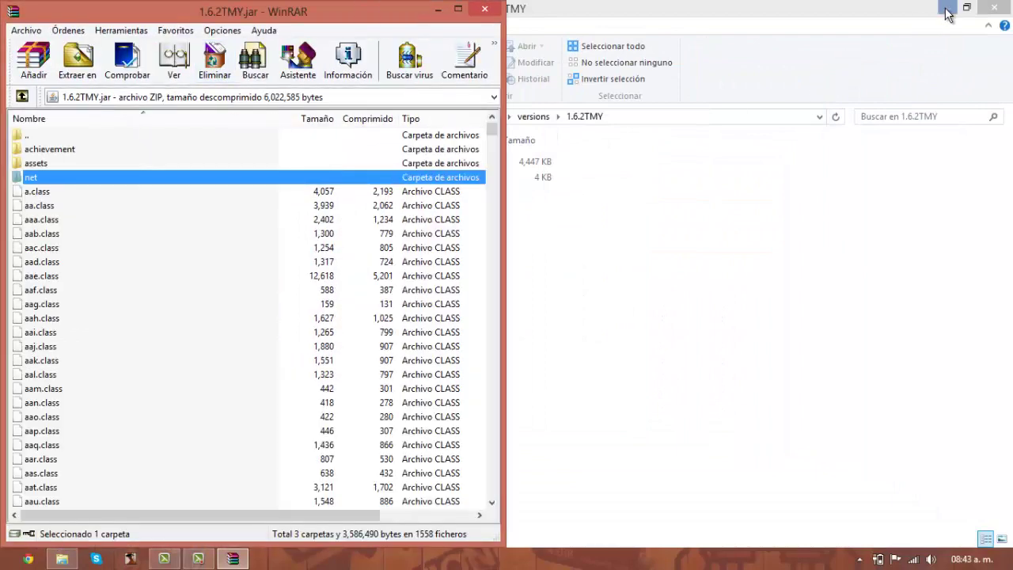
{"action": "key", "text": "super+Down"}
{"action": "key", "text": "super+Right"}
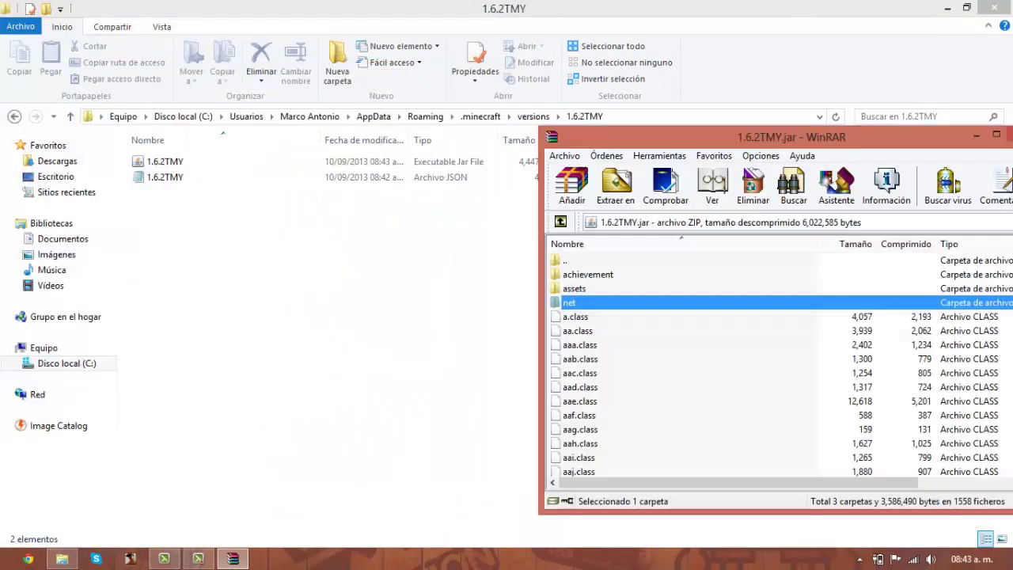
{"action": "left_click_drag", "start_coordinate": [388, 8], "coordinate": [319, 416]}
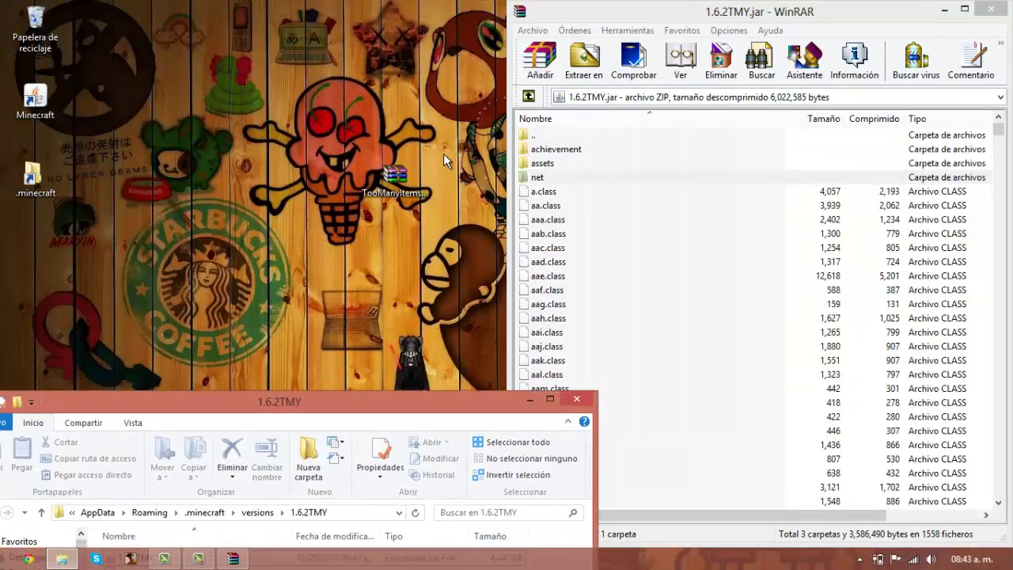
- Open the TooManyItems archive beside the jar and add all of its files to 1.6.2TMY.jar with the offered archive settings
{"action": "double_click", "coordinate": [405, 185]}
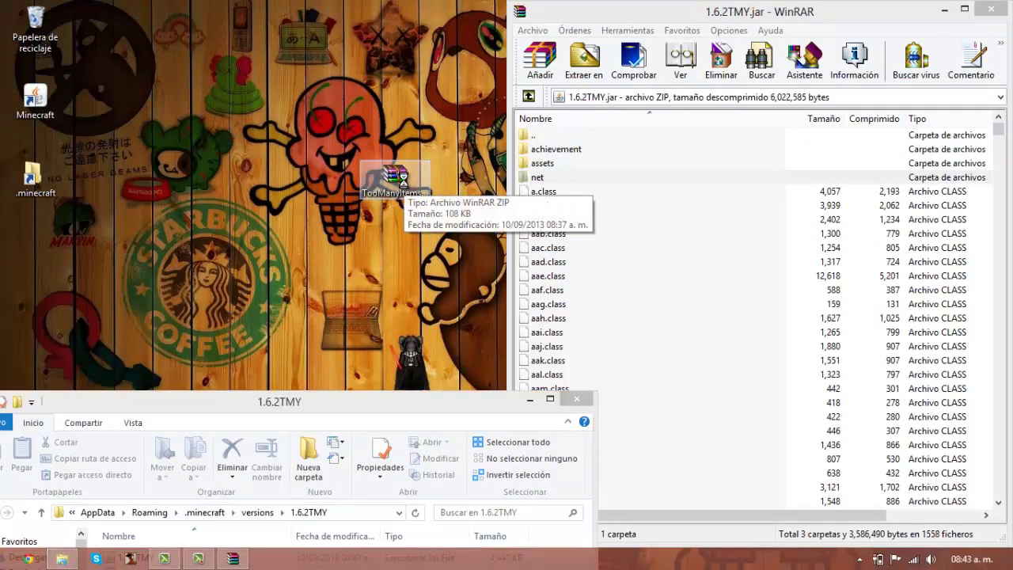
{"action": "key", "text": "super+Left"}
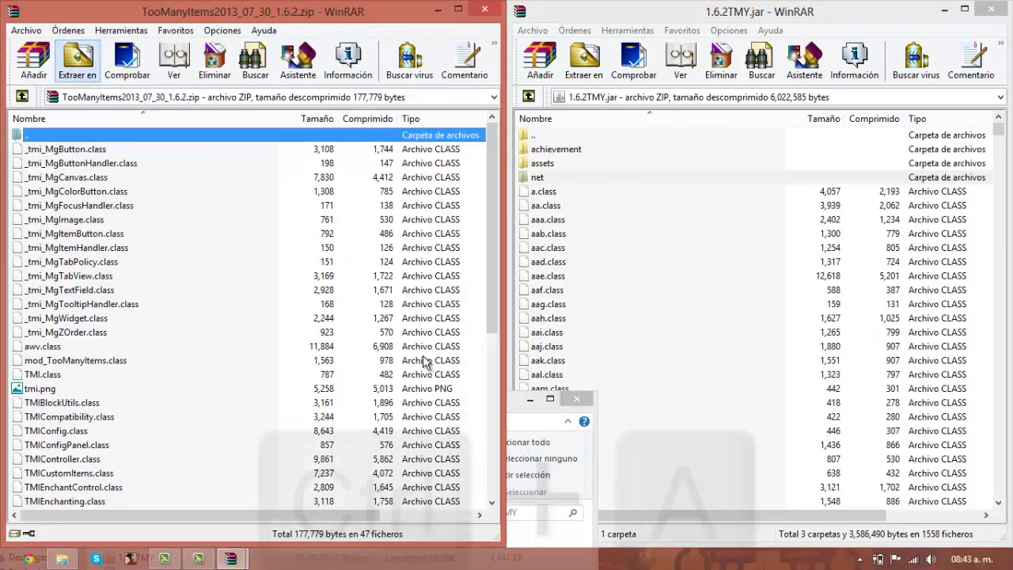
{"action": "left_click", "coordinate": [380, 318]}
{"action": "key", "text": "ctrl+a"}
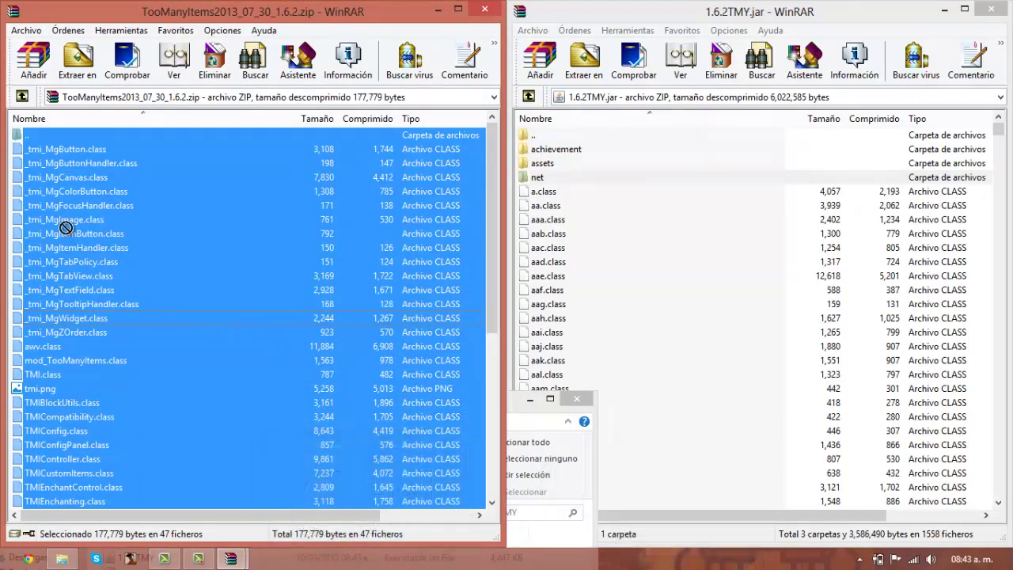
{"action": "left_click_drag", "start_coordinate": [972, 445], "coordinate": [795, 445]}
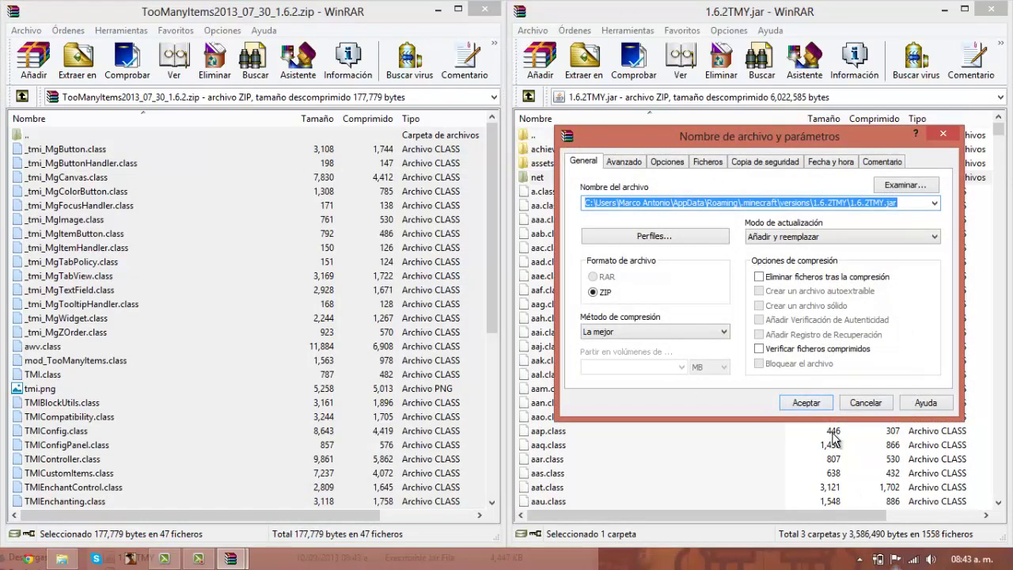
{"action": "left_click", "coordinate": [807, 403]}
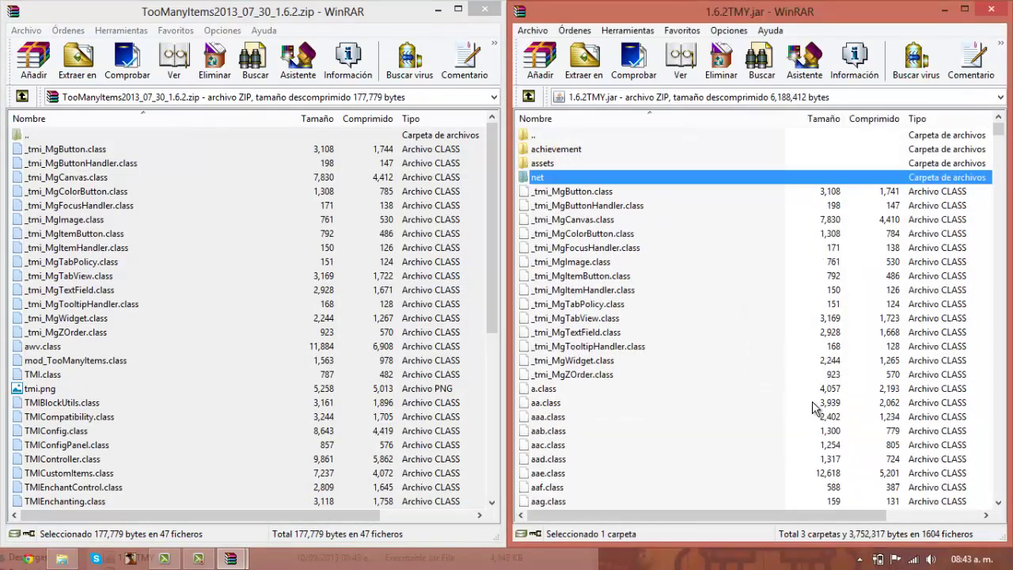
- Close both archive windows and move the 1.6.2TMY folder window back up the desktop
{"action": "left_click", "coordinate": [486, 9]}
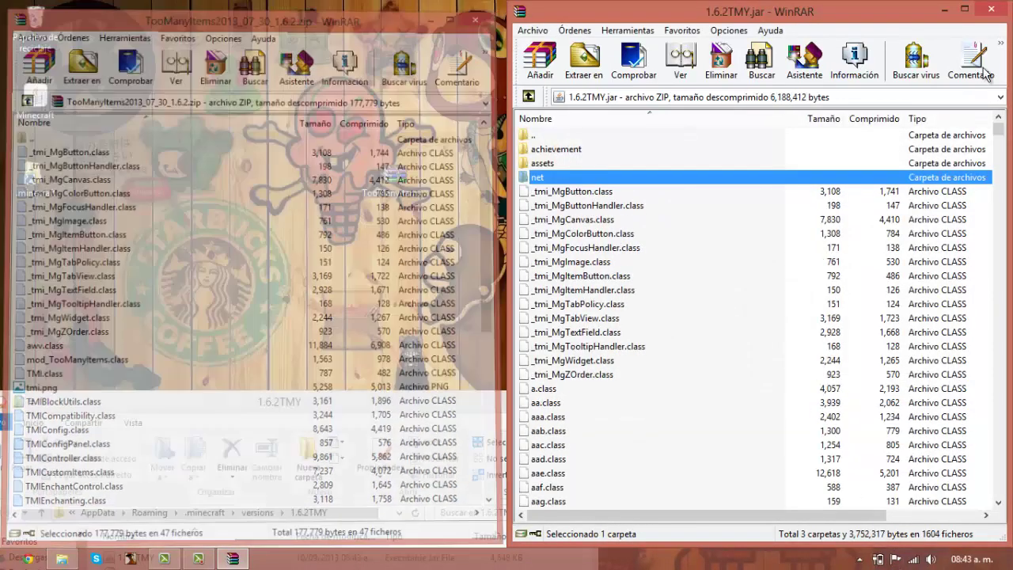
{"action": "left_click", "coordinate": [990, 9]}
{"action": "left_click_drag", "start_coordinate": [456, 401], "coordinate": [547, 187]}
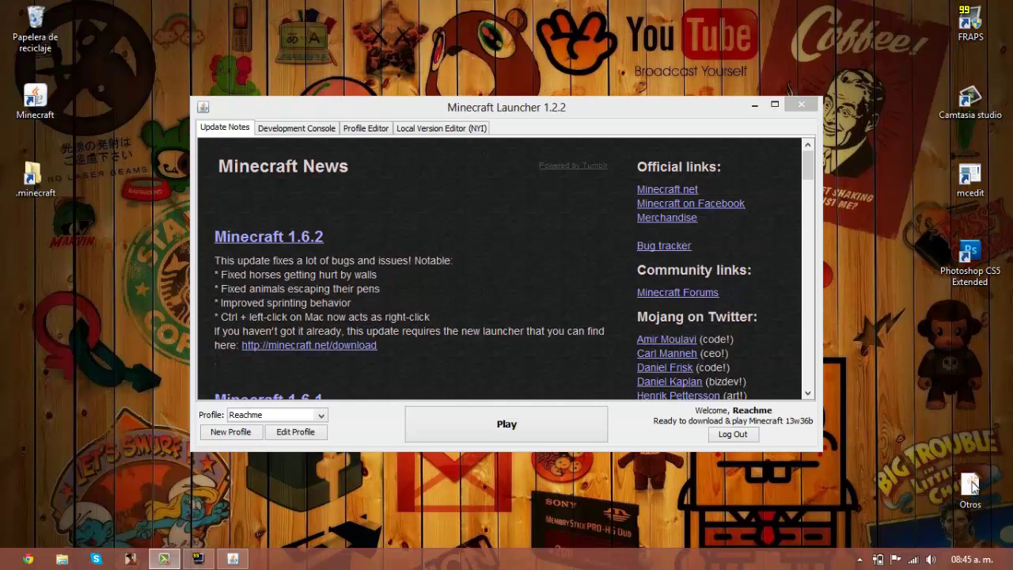
{"action": "left_click", "coordinate": [291, 435]}
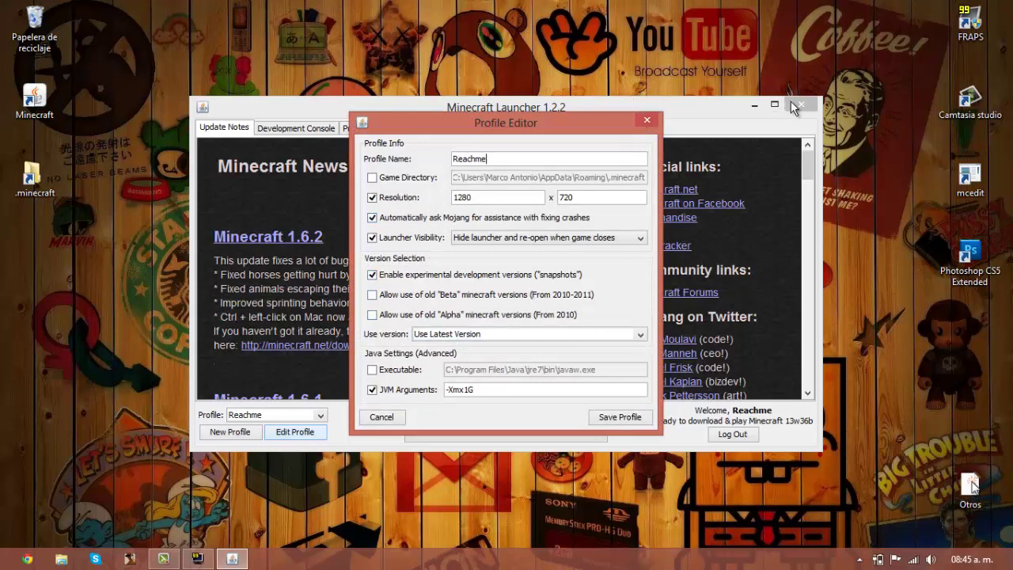
{"action": "left_click", "coordinate": [646, 121]}
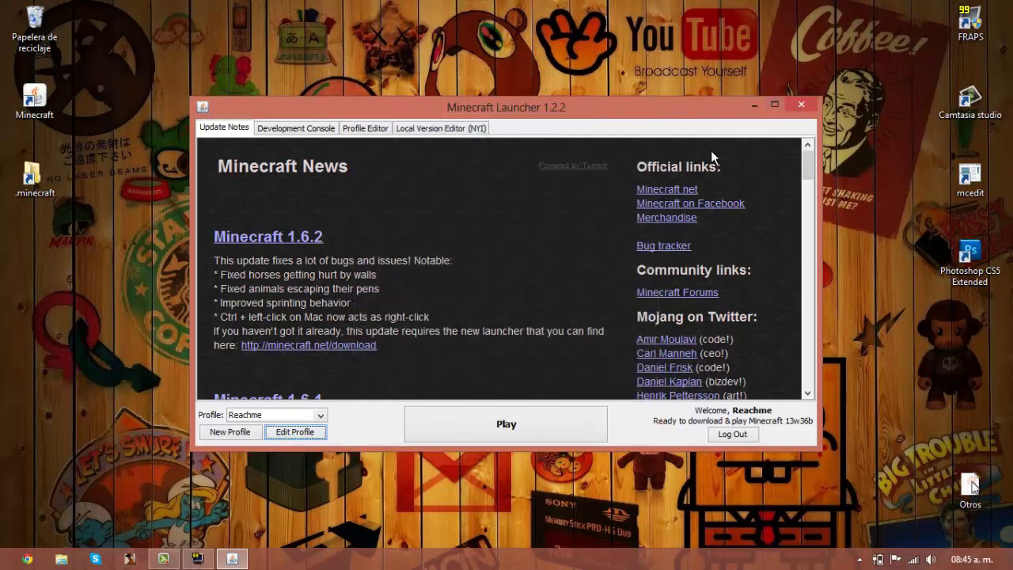
{"action": "left_click", "coordinate": [800, 105]}
- Reopen the Minecraft launcher from its desktop shortcut and shift its window slightly
{"action": "right_click", "coordinate": [32, 103]}
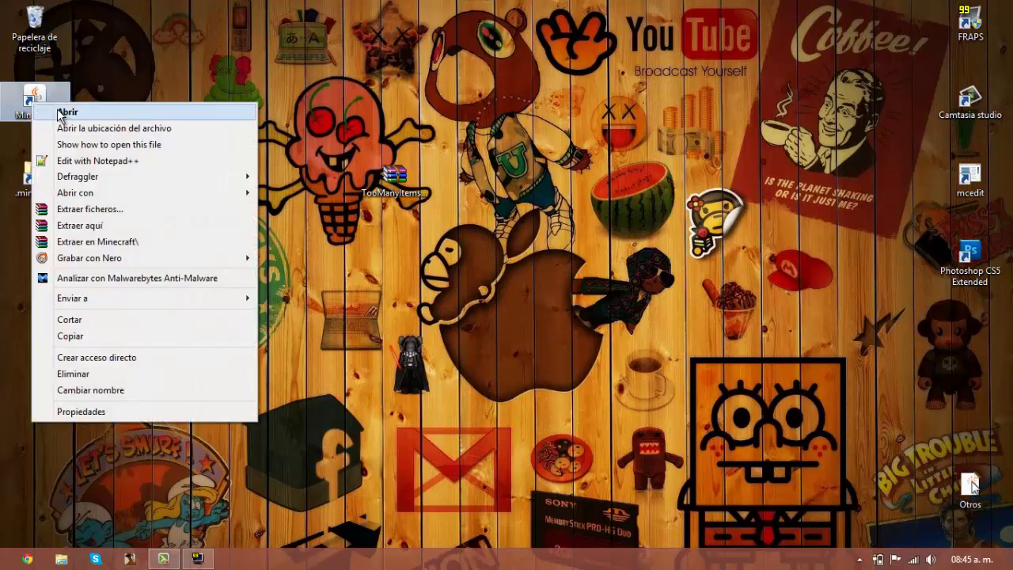
{"action": "left_click", "coordinate": [60, 113]}
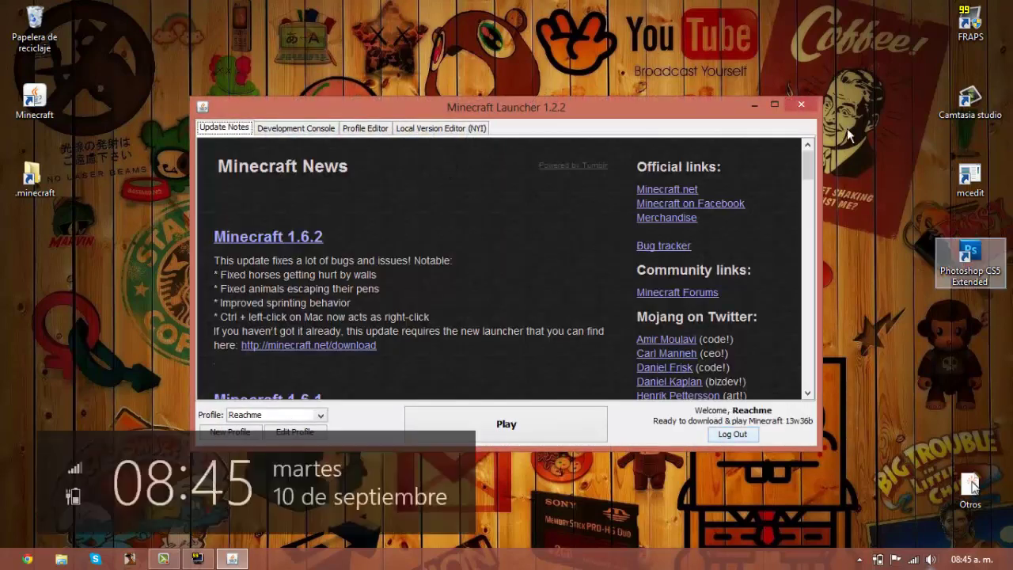
{"action": "mouse_move", "coordinate": [163, 560]}
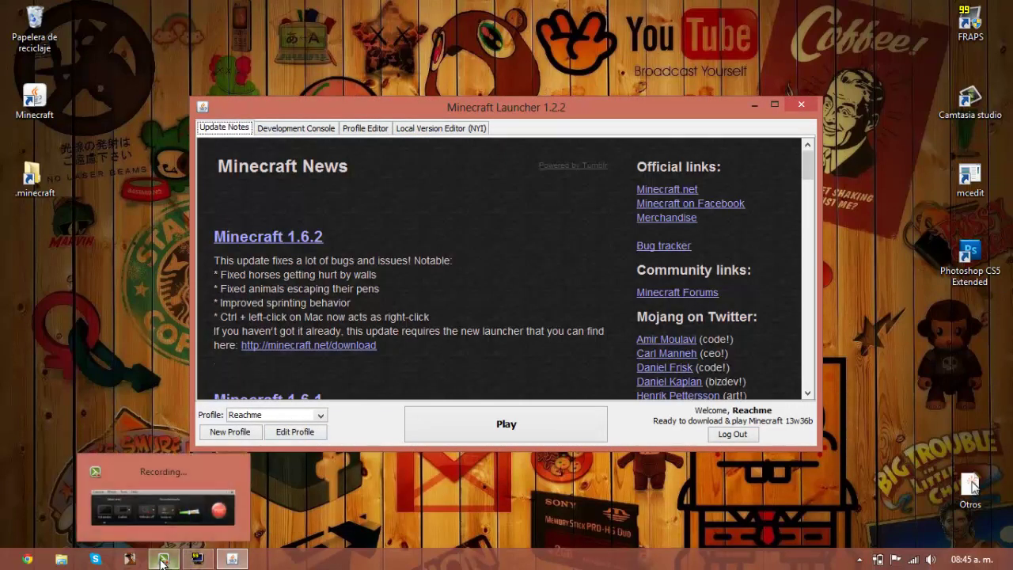
{"action": "left_click_drag", "start_coordinate": [585, 117], "coordinate": [571, 96]}
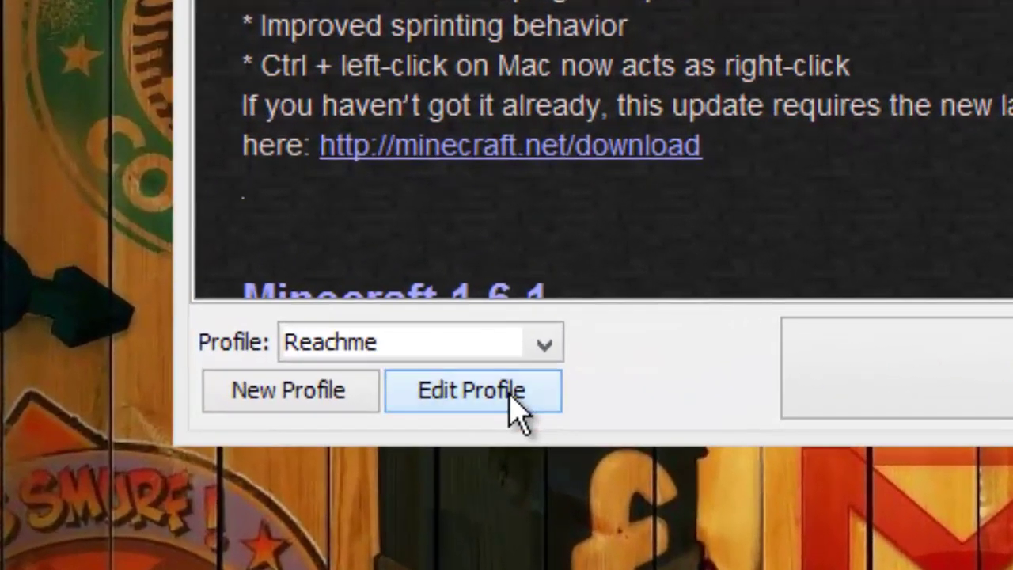
- Edit the current launcher profile to use version "release 1.6.2TMY" and save the profile
{"action": "left_click", "coordinate": [514, 407]}
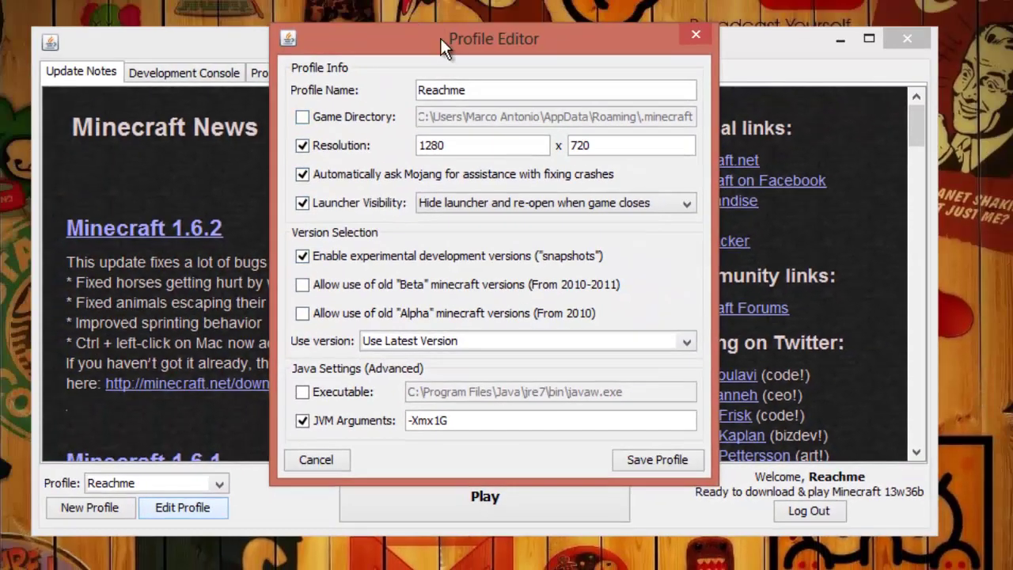
{"action": "left_click_drag", "start_coordinate": [440, 38], "coordinate": [369, 118]}
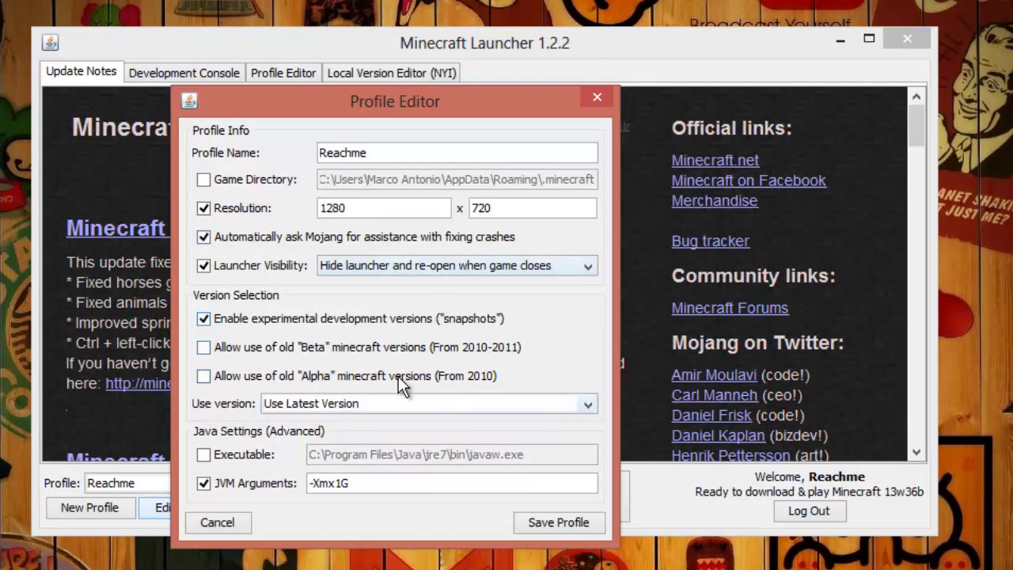
{"action": "left_click", "coordinate": [345, 401]}
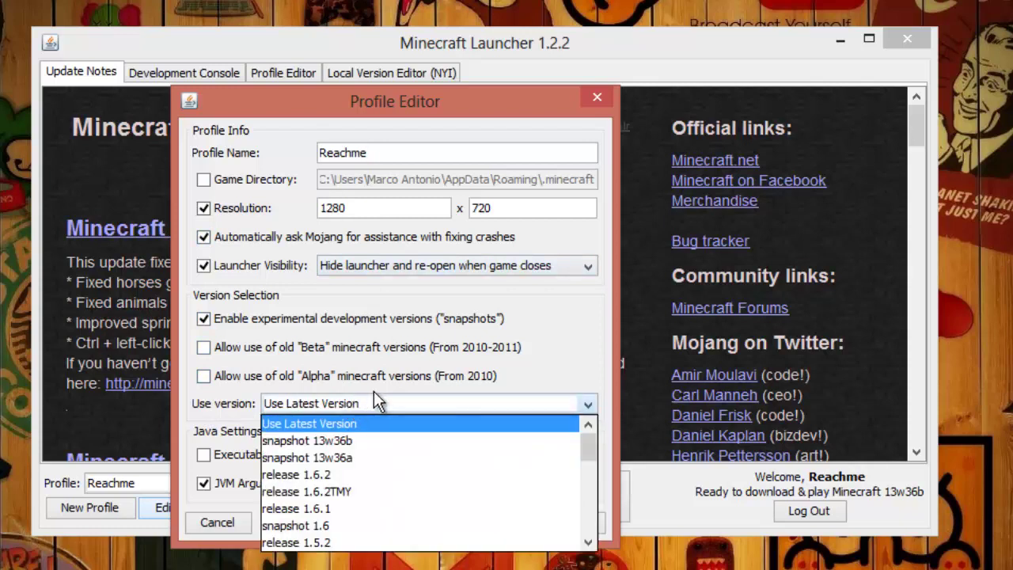
{"action": "left_click", "coordinate": [351, 492]}
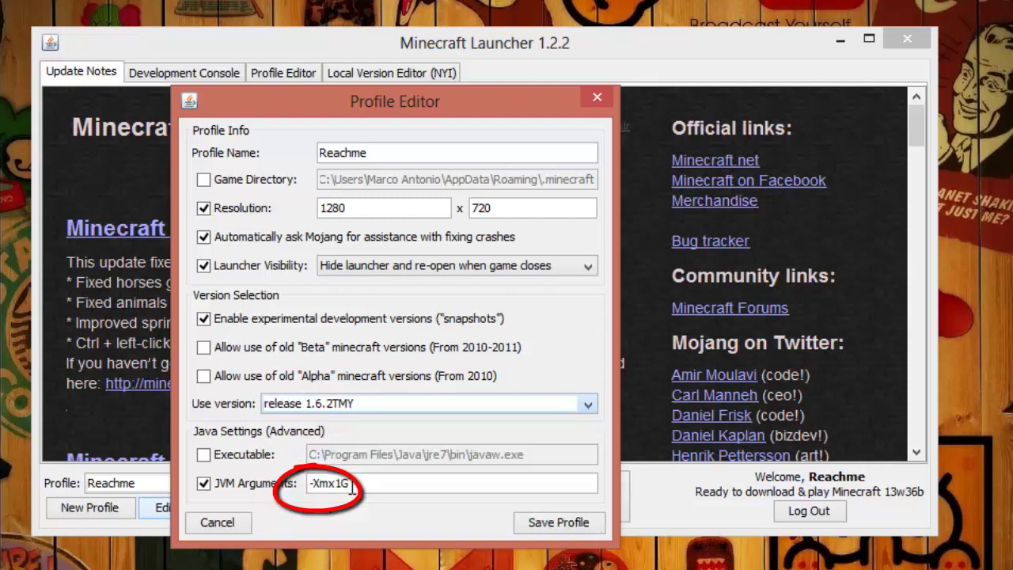
{"action": "left_click", "coordinate": [575, 522]}
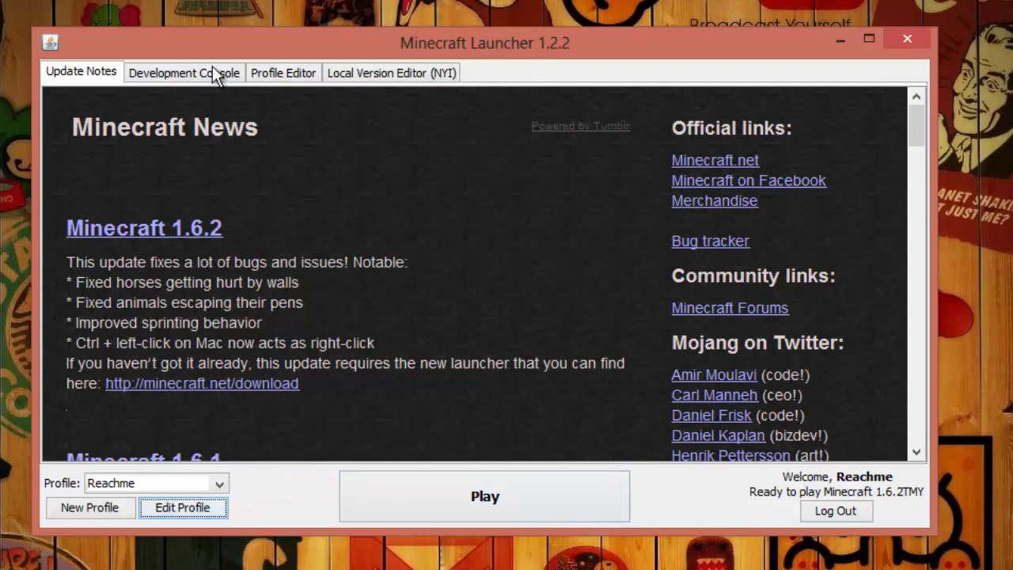
- Start the game with the 1.6.2TMY profile and show the TooManyItems overlay in the inventory
{"action": "left_click", "coordinate": [544, 510]}
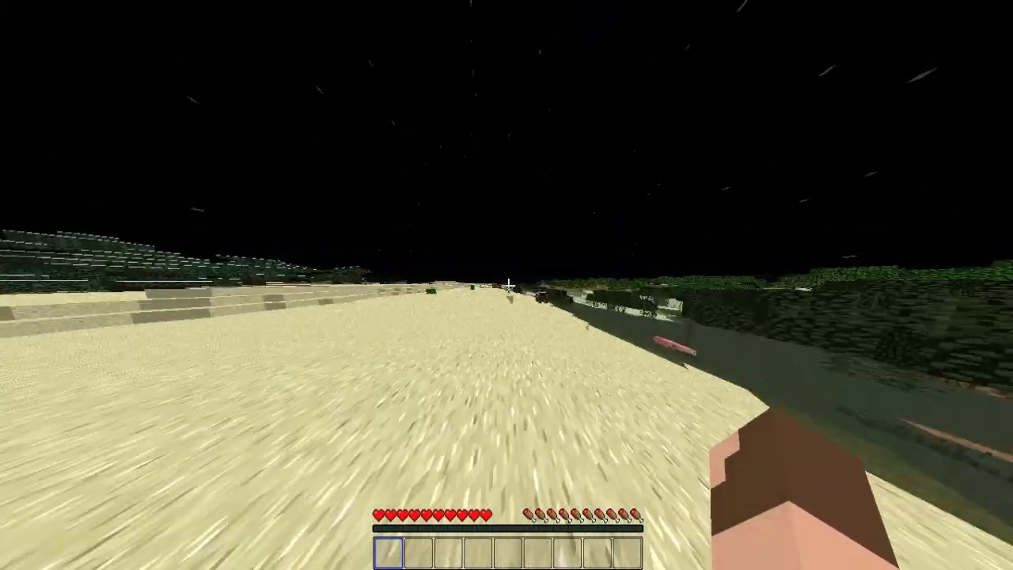
{"action": "key", "text": "e"}
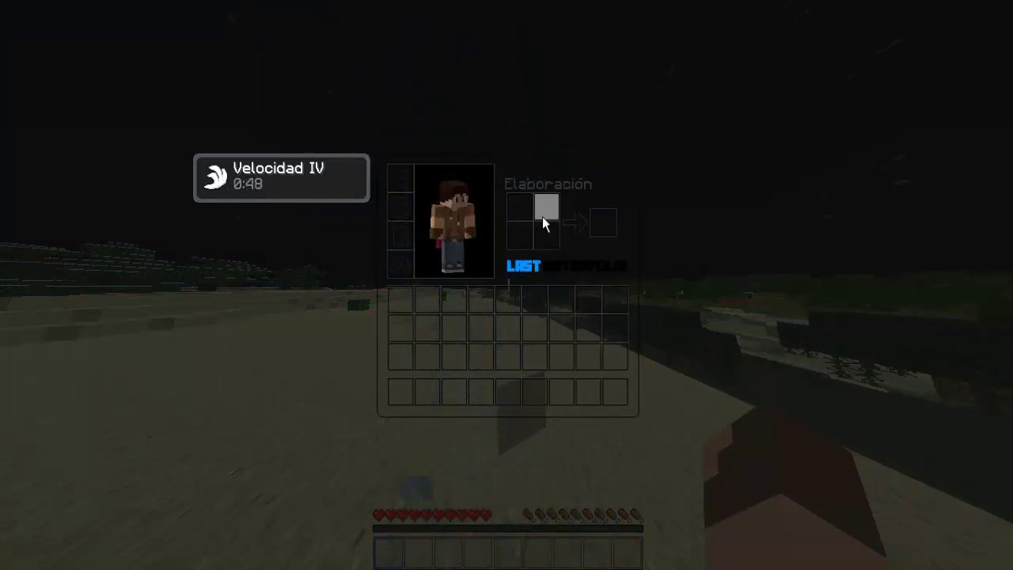
{"action": "key", "text": "o"}
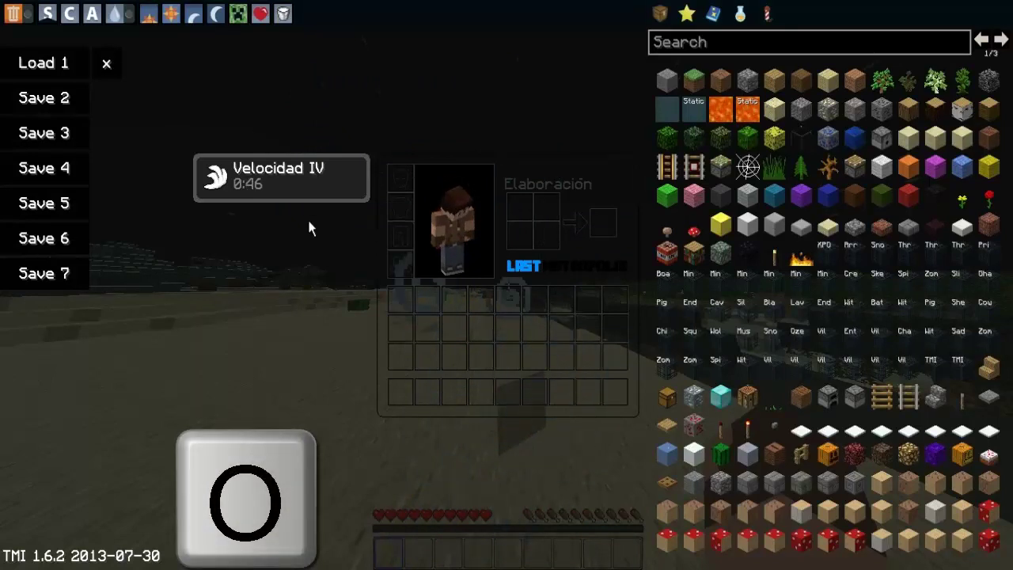
- Remove the character's active potion effects and load saved inventory 1 with TooManyItems
{"action": "left_click", "coordinate": [281, 15]}
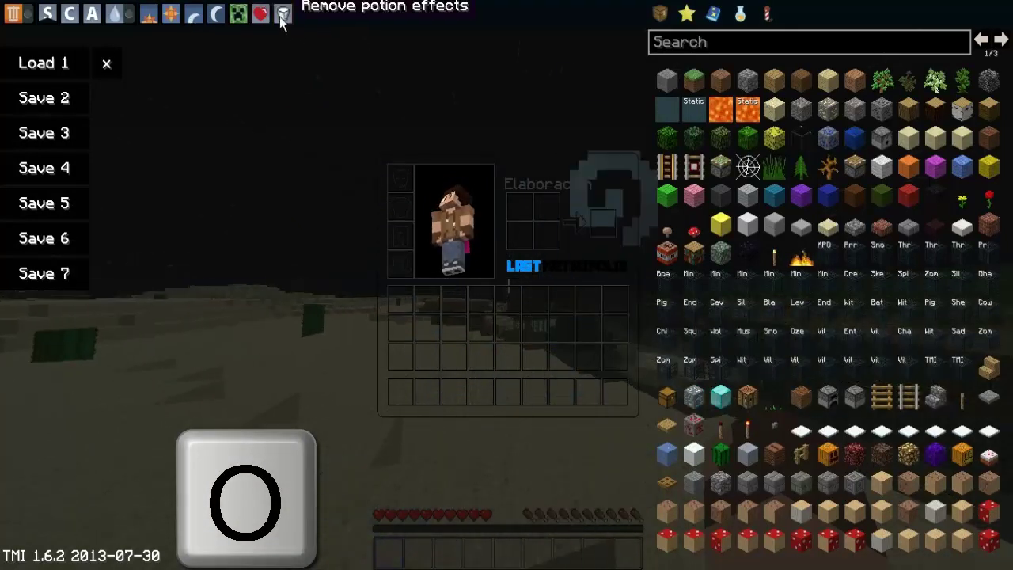
{"action": "left_click", "coordinate": [83, 71]}
- Delete inventory save 1 and empty the character's inventory with the TooManyItems trash function
{"action": "left_click", "coordinate": [107, 64]}
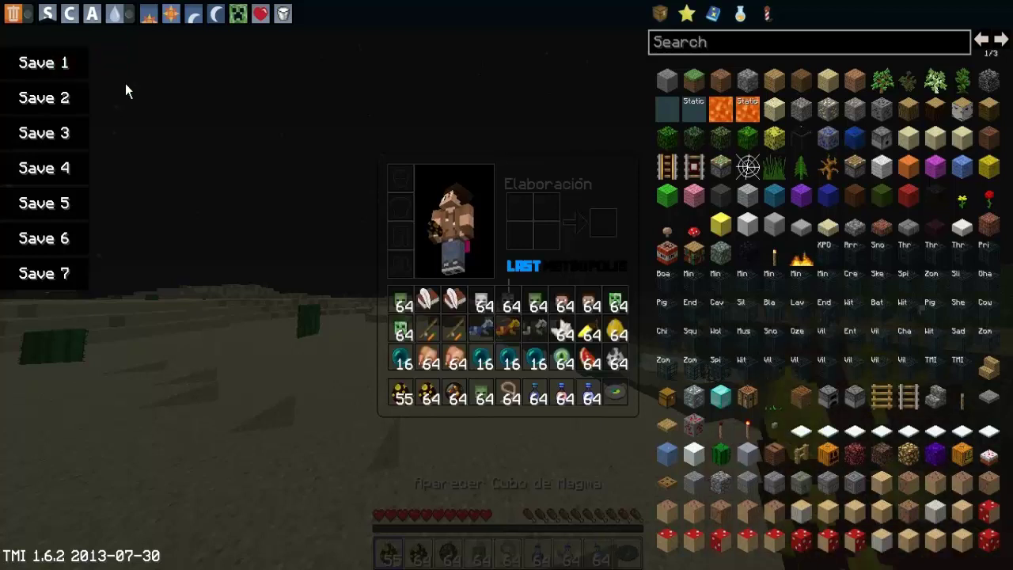
{"action": "left_click", "coordinate": [12, 13]}
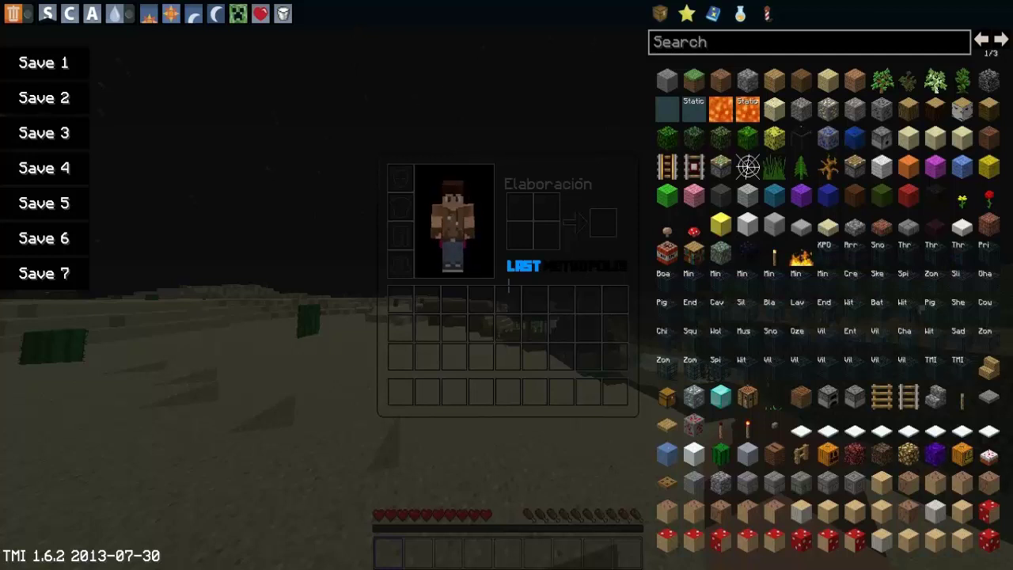
{"action": "key", "text": "e"}
{"action": "key", "text": "e"}
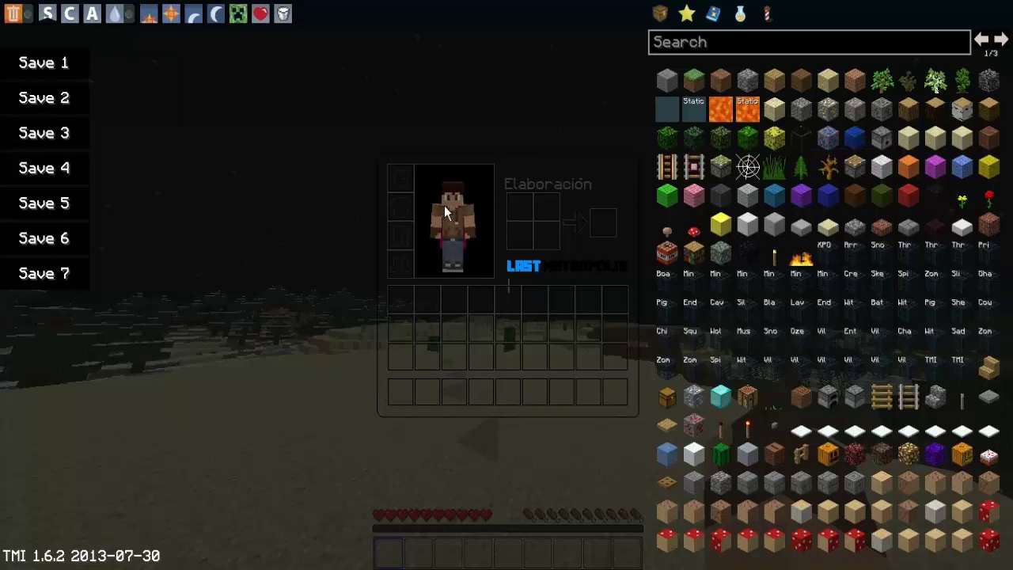
{"action": "key", "text": "e"}
{"action": "key", "text": "w"}
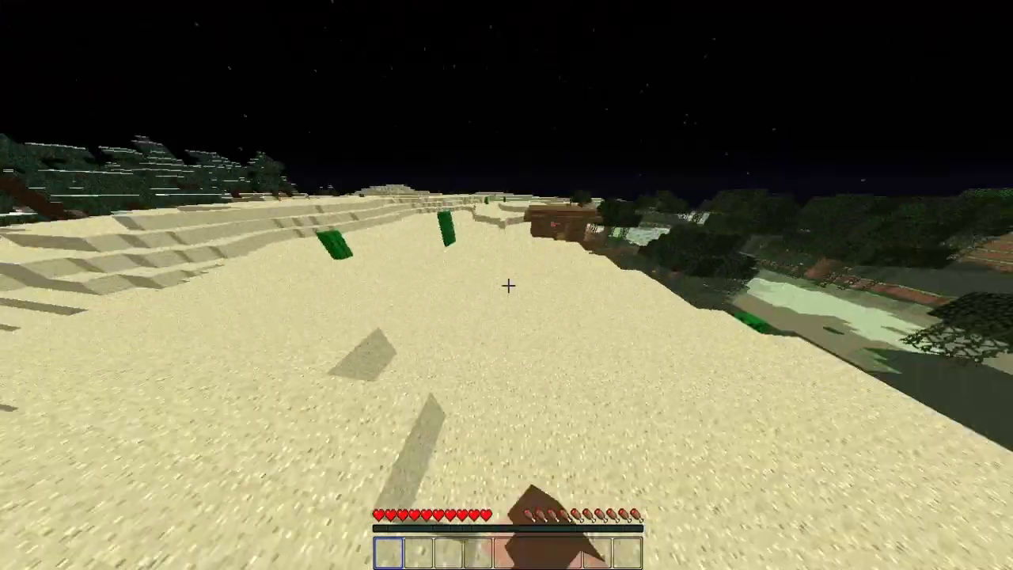
{"action": "key", "text": "w"}
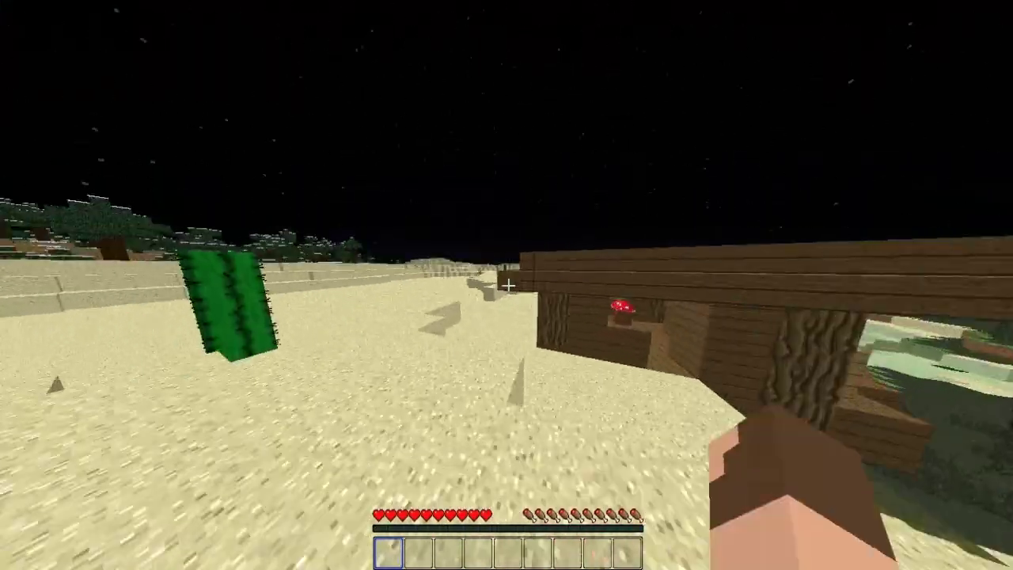
{"action": "left_click", "coordinate": [507, 285]}
{"action": "key", "text": "w"}
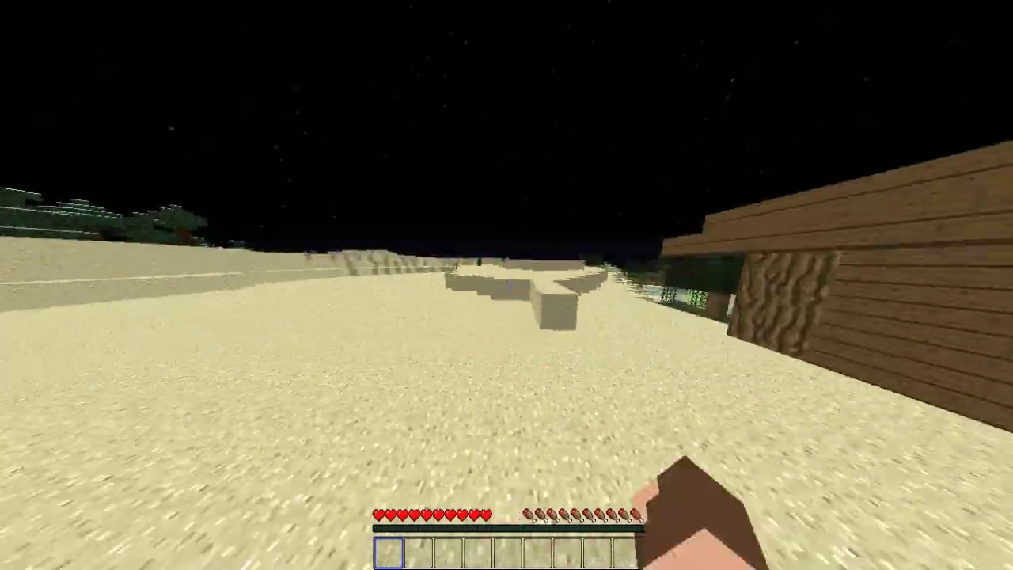